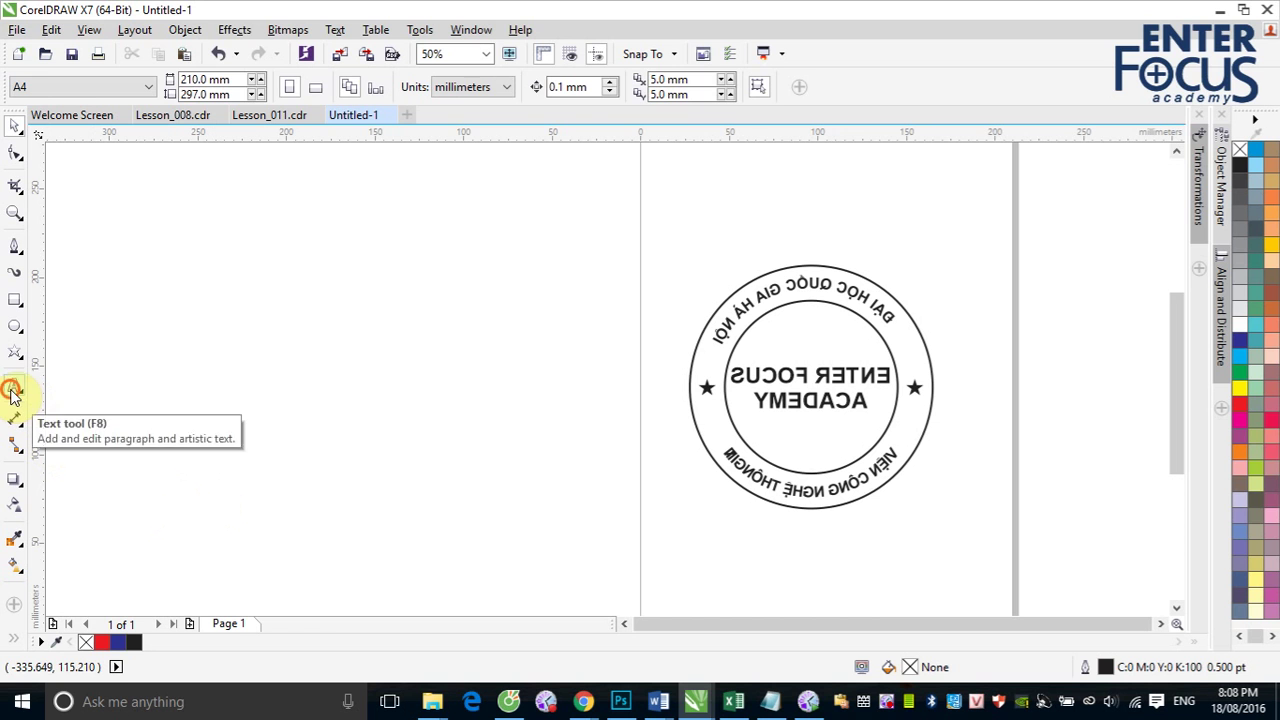
Create a paragraph text frame about 195 × 155 mm beside the page and enter "Nhập văn bản vào tài liệu CorelDRAW"
click(14, 388)
drag(161, 280, 507, 551)
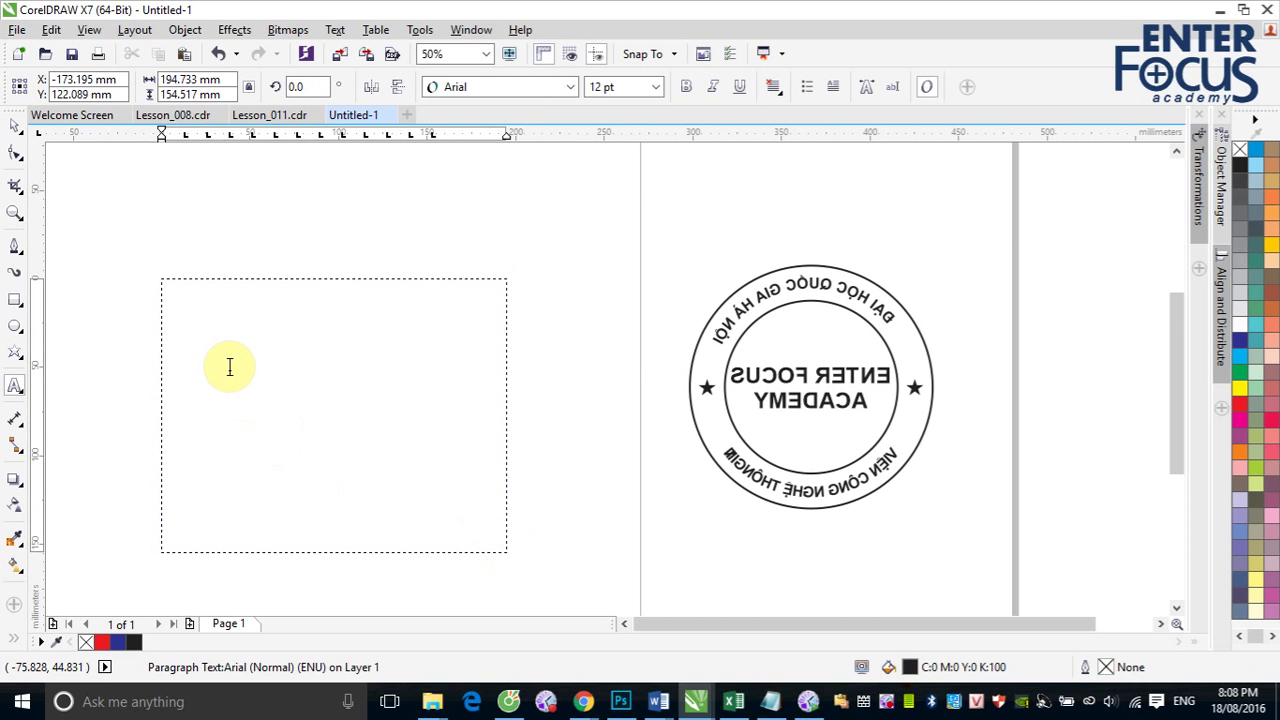
text(Mau)
text( van bản)
text( vào đâ)
text(i liệu Co)
text(rel)
text(DRAW!)
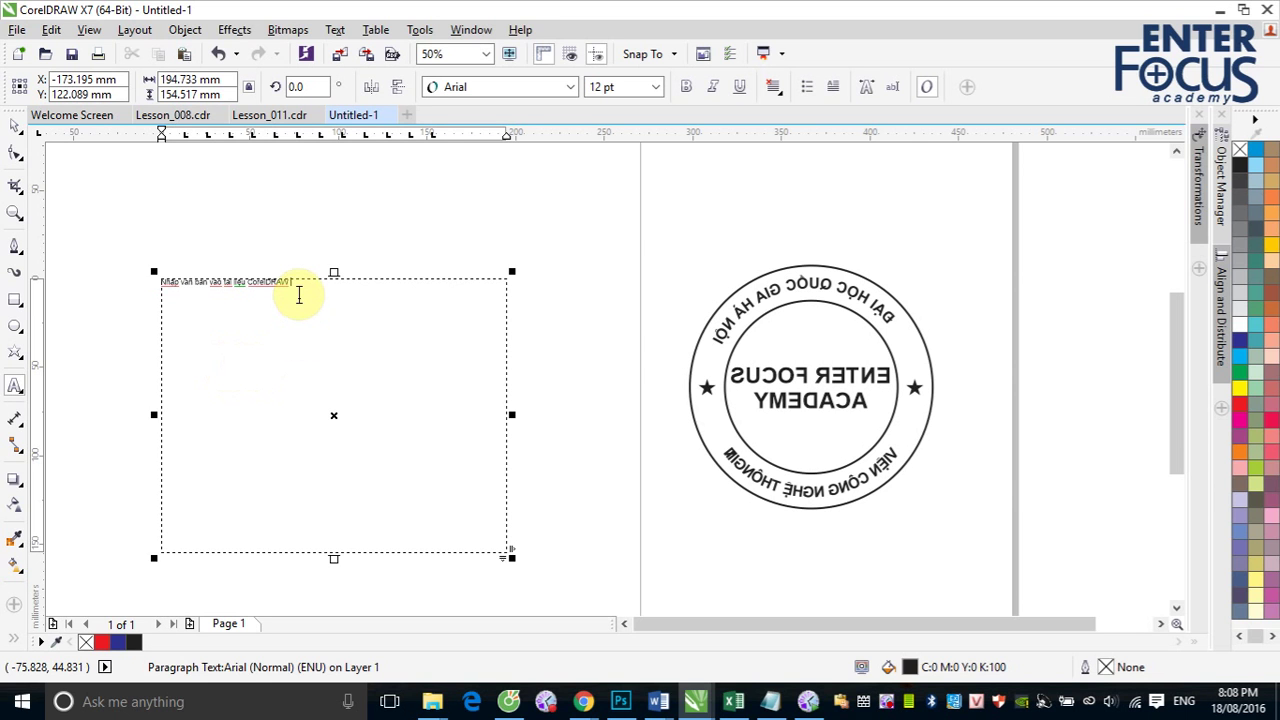
Copy the sentence and paste it repeatedly until it fills the whole paragraph text frame
drag(295, 281, 158, 284)
key(ctrl+c)
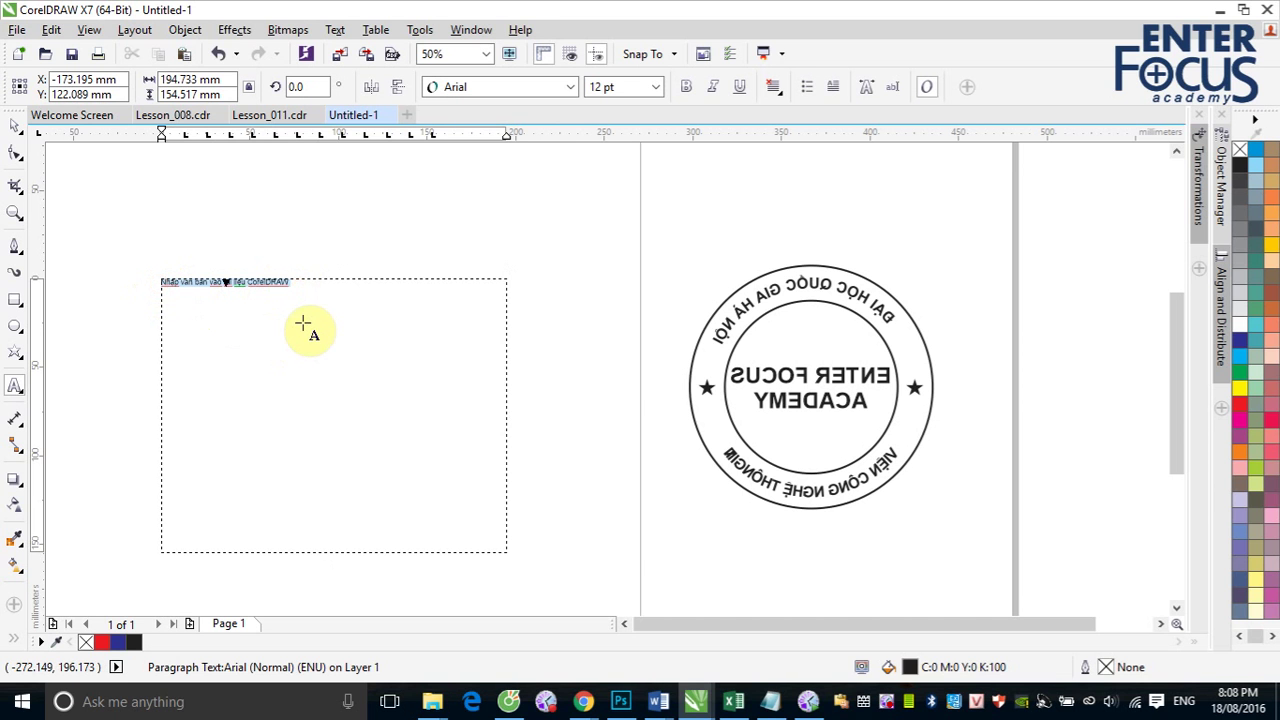
click(298, 283)
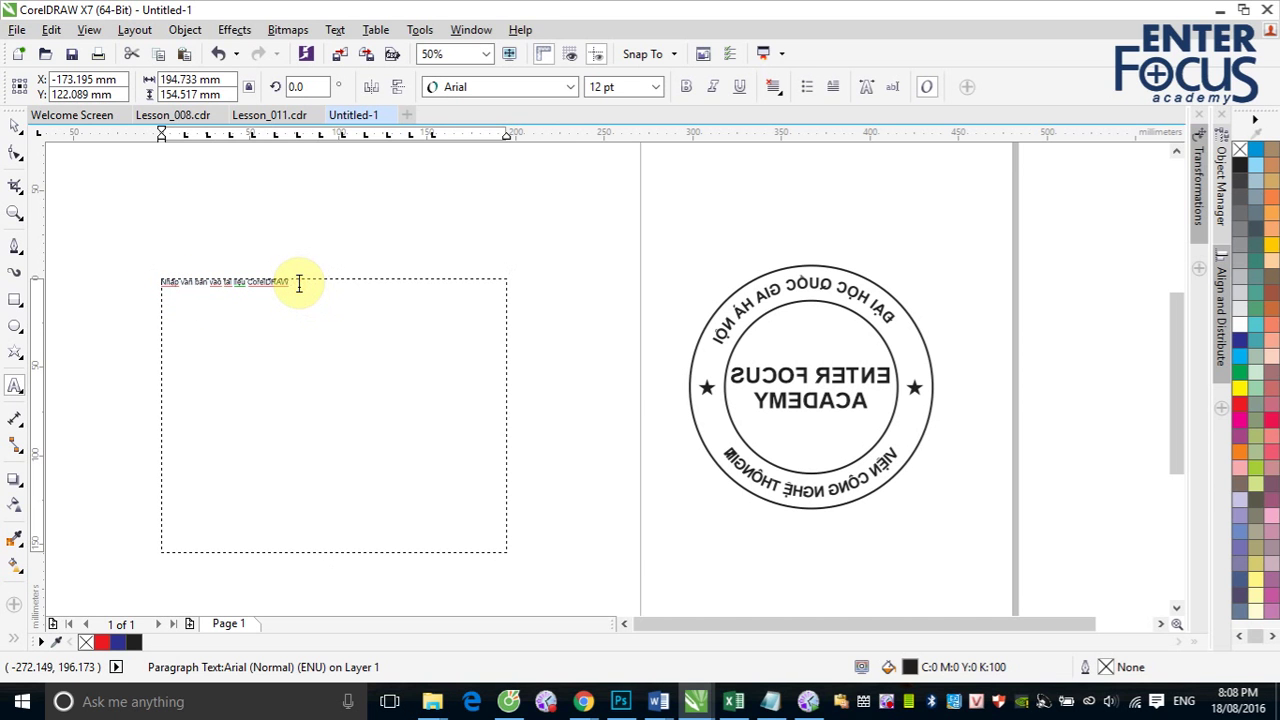
key(ctrl+v)
key(ctrl+v)
key(ctrl+v)
key(ctrl+v)
key(ctrl+v)
key(ctrl+v)
key(ctrl+v)
key(ctrl+v)
key(ctrl+v)
key(ctrl+v)
key(ctrl+v)
key(ctrl+v)
key(ctrl+v)
key(ctrl+v)
key(ctrl+v)
key(ctrl+v)
key(ctrl+v)
key(ctrl+v)
key(ctrl+v)
key(ctrl+v)
key(ctrl+v)
key(ctrl+v)
key(ctrl+v)
key(ctrl+v)
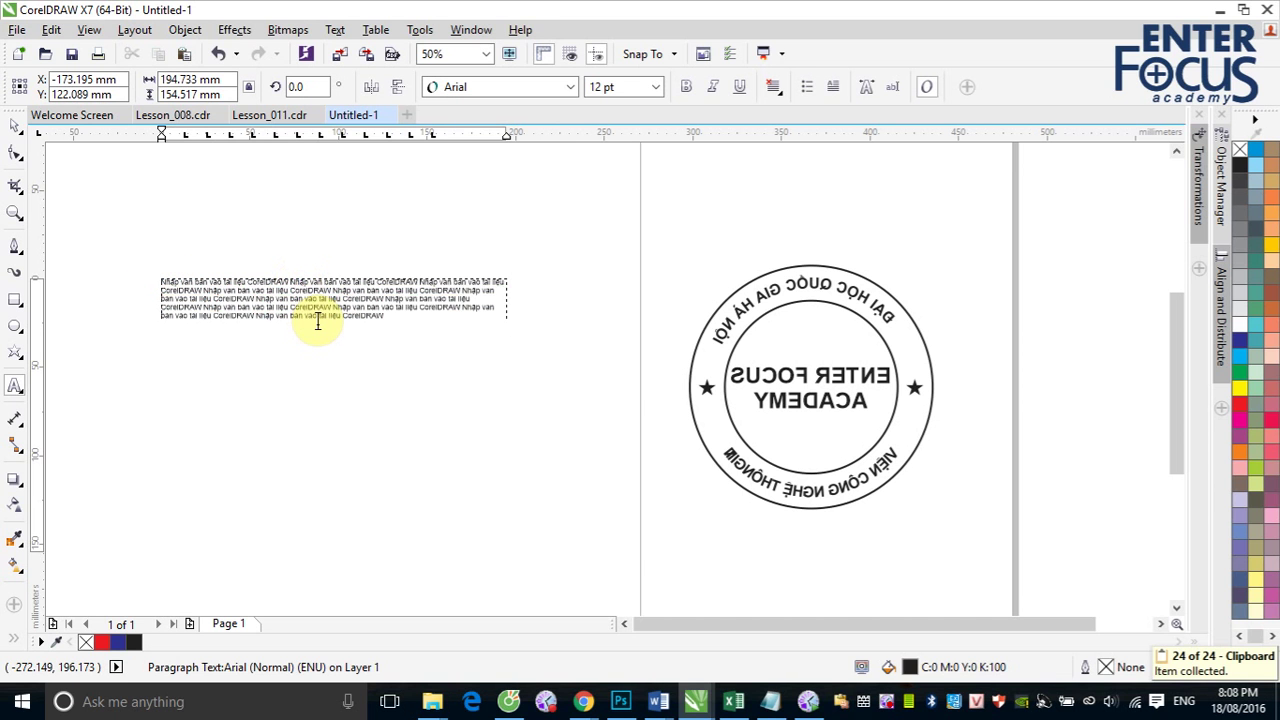
key(ctrl+v)
key(ctrl+v)
key(ctrl+v)
key(ctrl+v)
key(ctrl+v)
key(ctrl+v)
key(ctrl+v)
key(ctrl+v)
key(ctrl+v)
key(ctrl+v)
key(ctrl+v)
key(ctrl+v)
key(ctrl+v)
key(ctrl+v)
key(ctrl+v)
key(ctrl+v)
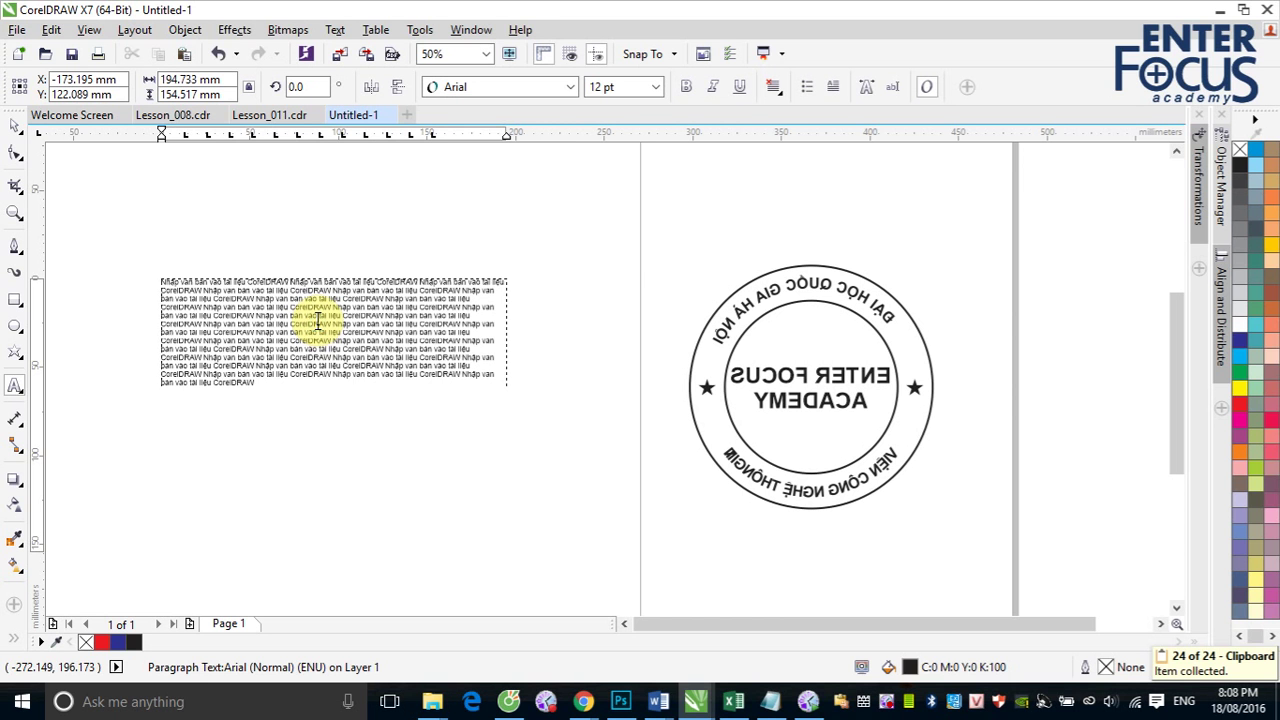
key(ctrl+v)
key(ctrl+v)
key(ctrl+v)
key(ctrl+v)
key(ctrl+v)
key(ctrl+v)
key(ctrl+v)
key(ctrl+v)
key(ctrl+v)
key(ctrl+v)
key(ctrl+v)
key(ctrl+v)
key(ctrl+v)
key(ctrl+v)
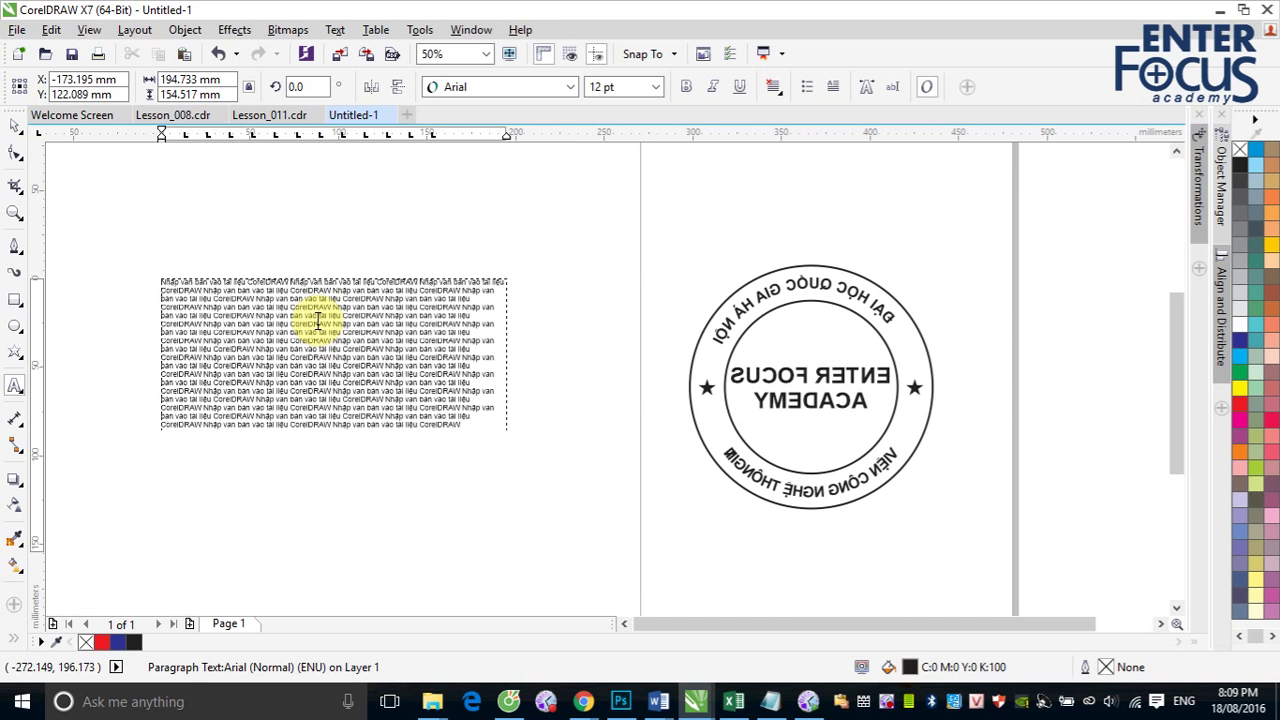
key(ctrl+v)
key(ctrl+v)
key(ctrl+v)
key(ctrl+v)
key(ctrl+v)
key(ctrl+v)
key(ctrl+v)
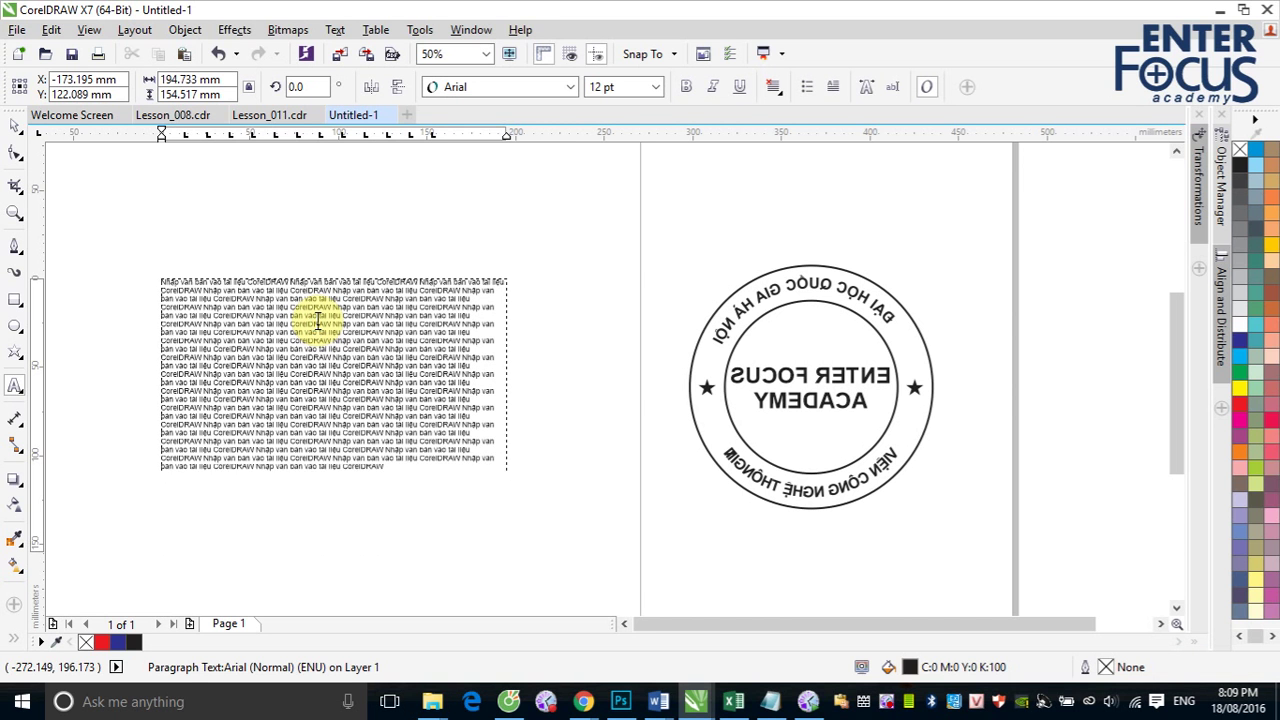
key(ctrl+v)
key(ctrl+v)
key(ctrl+v)
key(ctrl+v)
key(ctrl+v)
key(ctrl+v)
key(ctrl+v)
key(ctrl+v)
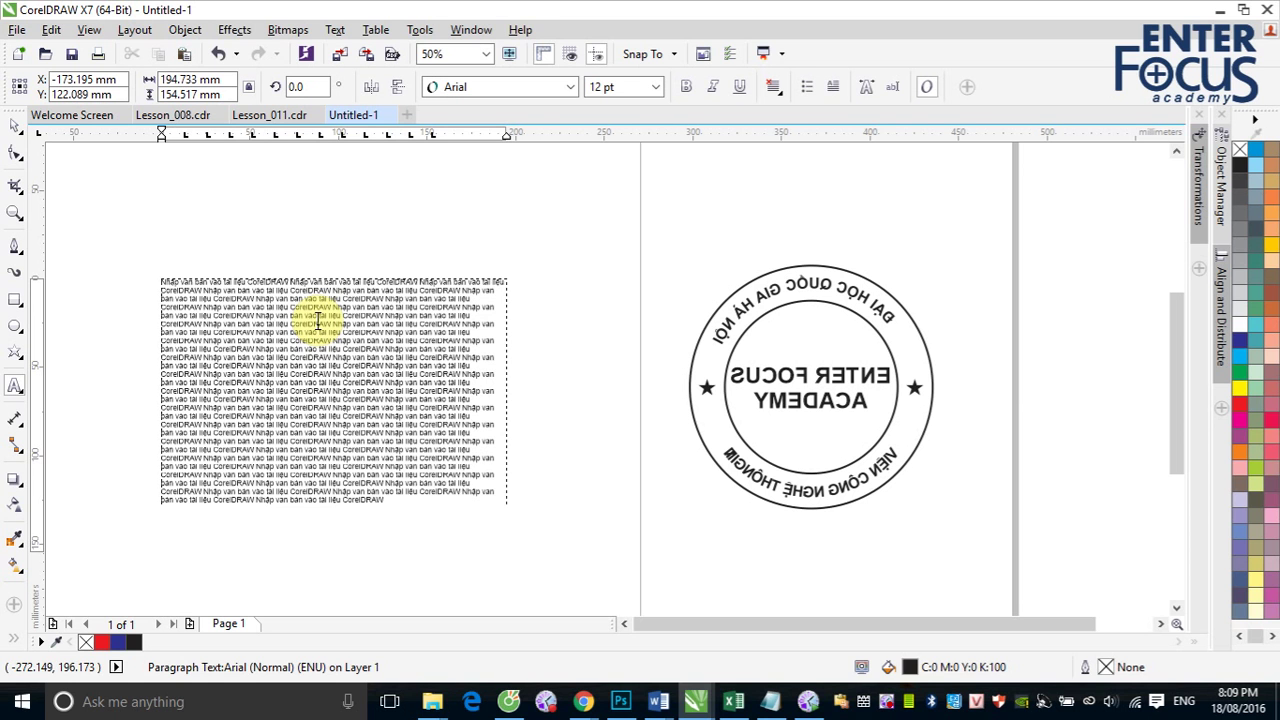
key(ctrl+v)
key(ctrl+v)
key(ctrl+v)
key(ctrl+v)
key(ctrl+v)
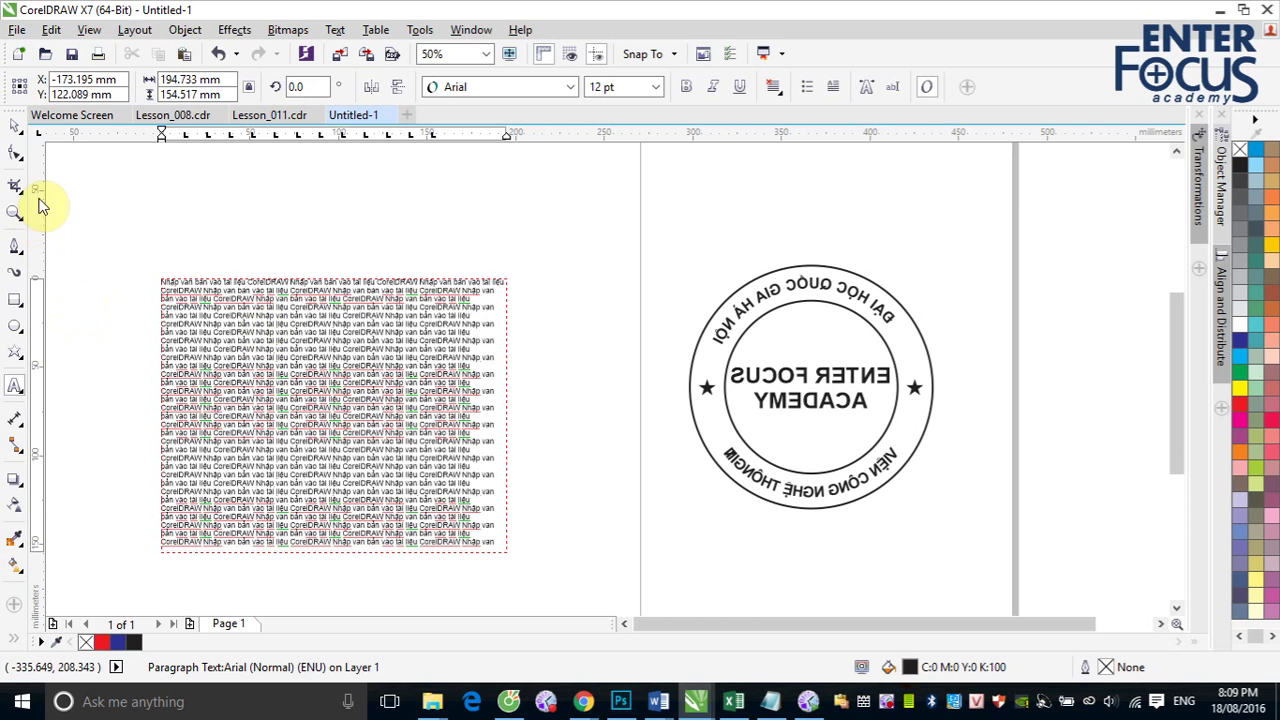
Move the paragraph text frame upward and extend its height to about 167 mm so all the text fits
click(15, 125)
drag(382, 364, 370, 263)
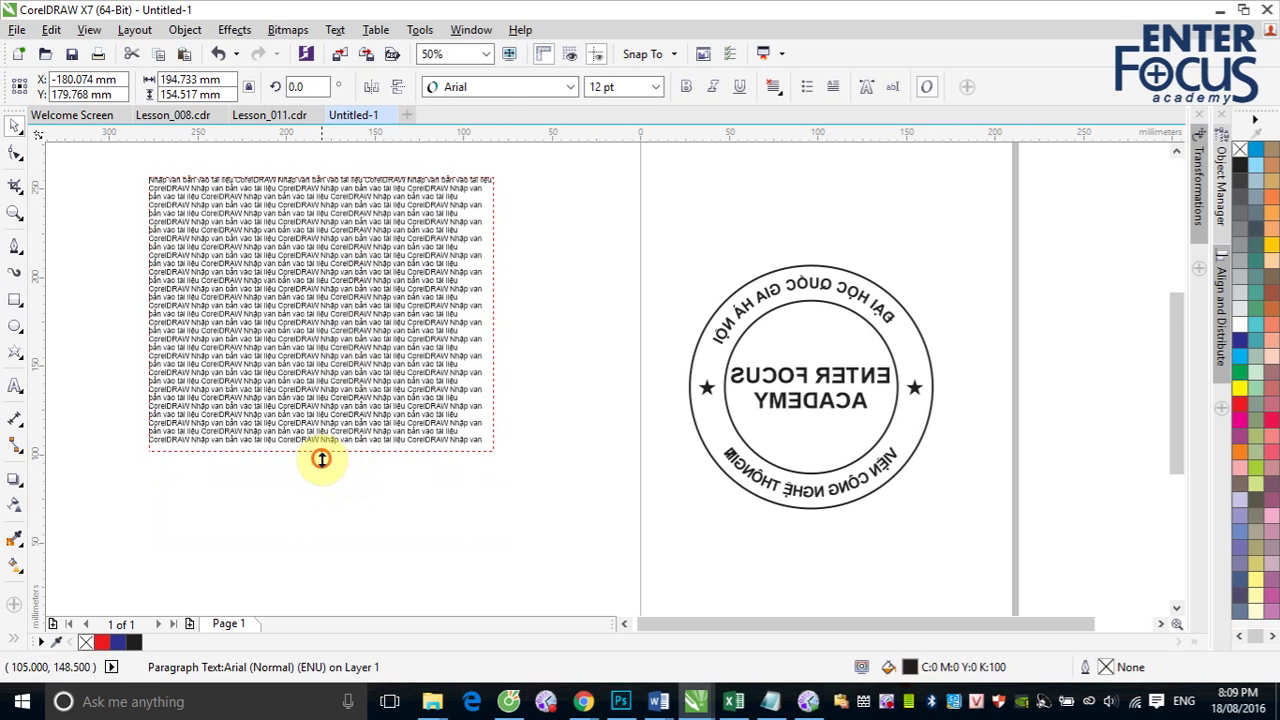
drag(321, 457, 323, 480)
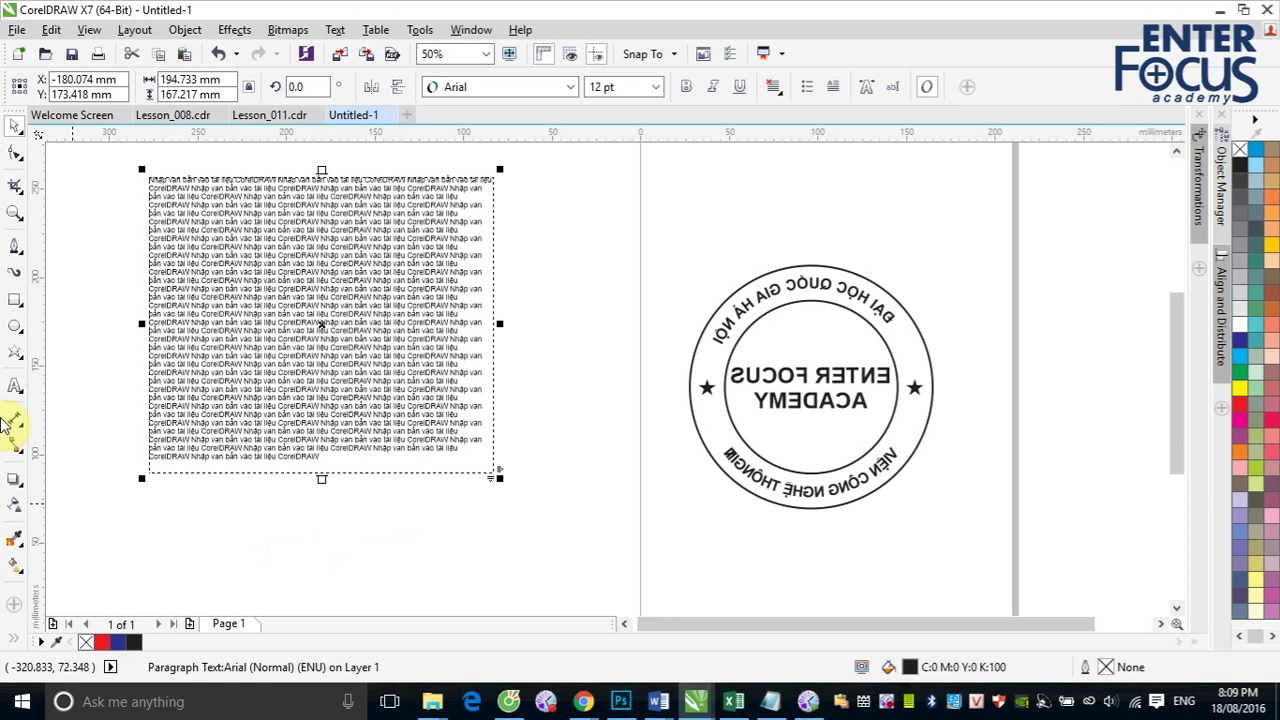
click(15, 351)
drag(557, 336, 686, 491)
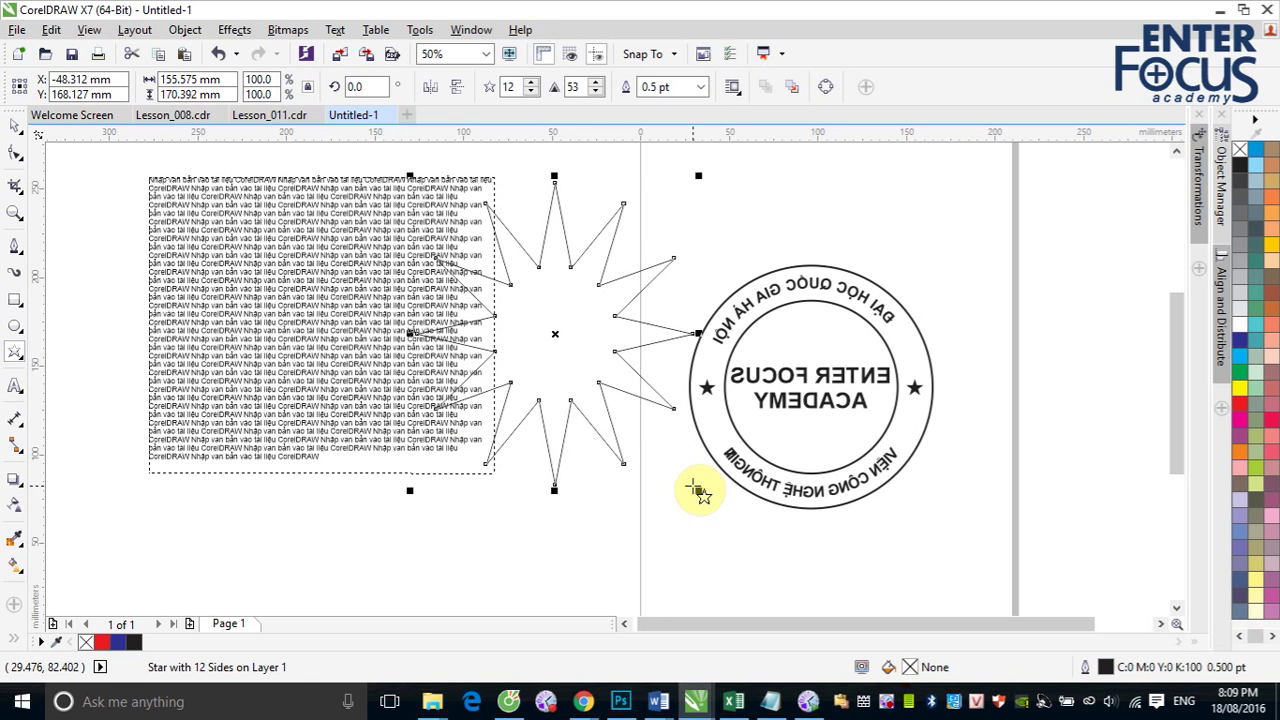
click(17, 129)
key(Delete)
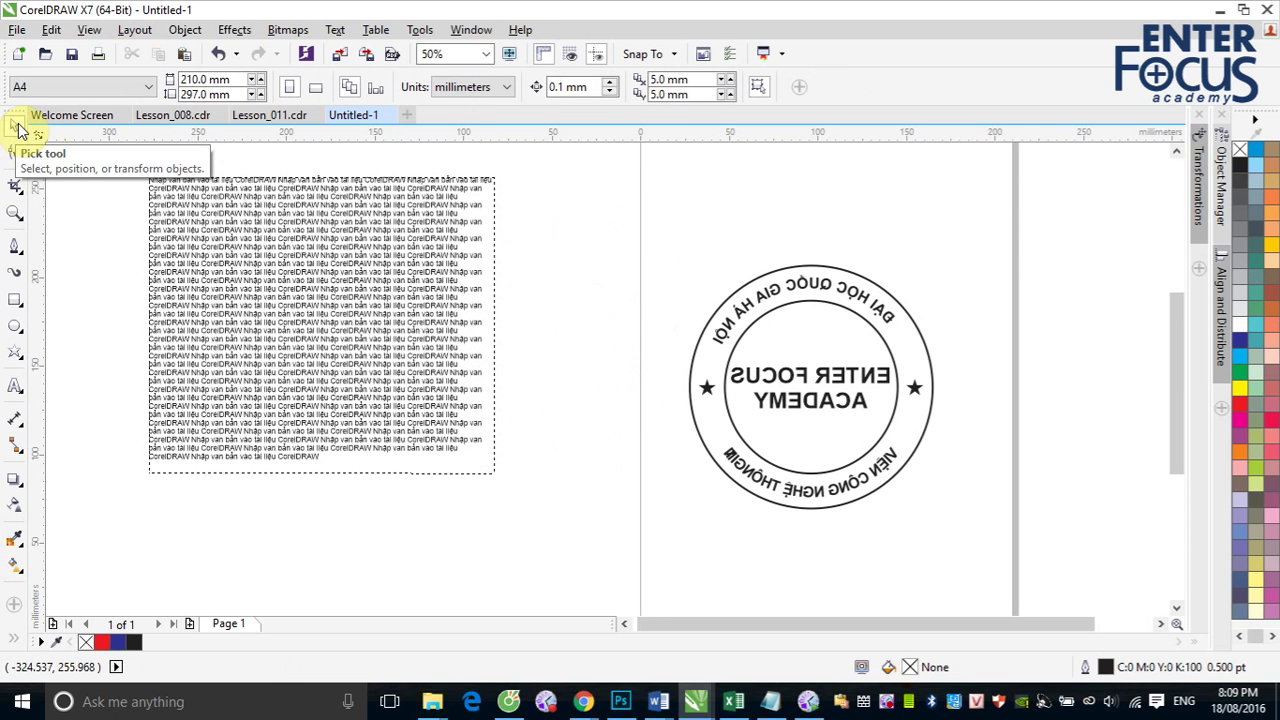
Draw a five-pointed star about 97 × 92 mm between the text frame and the stamp, and fill it yellow
click(12, 358)
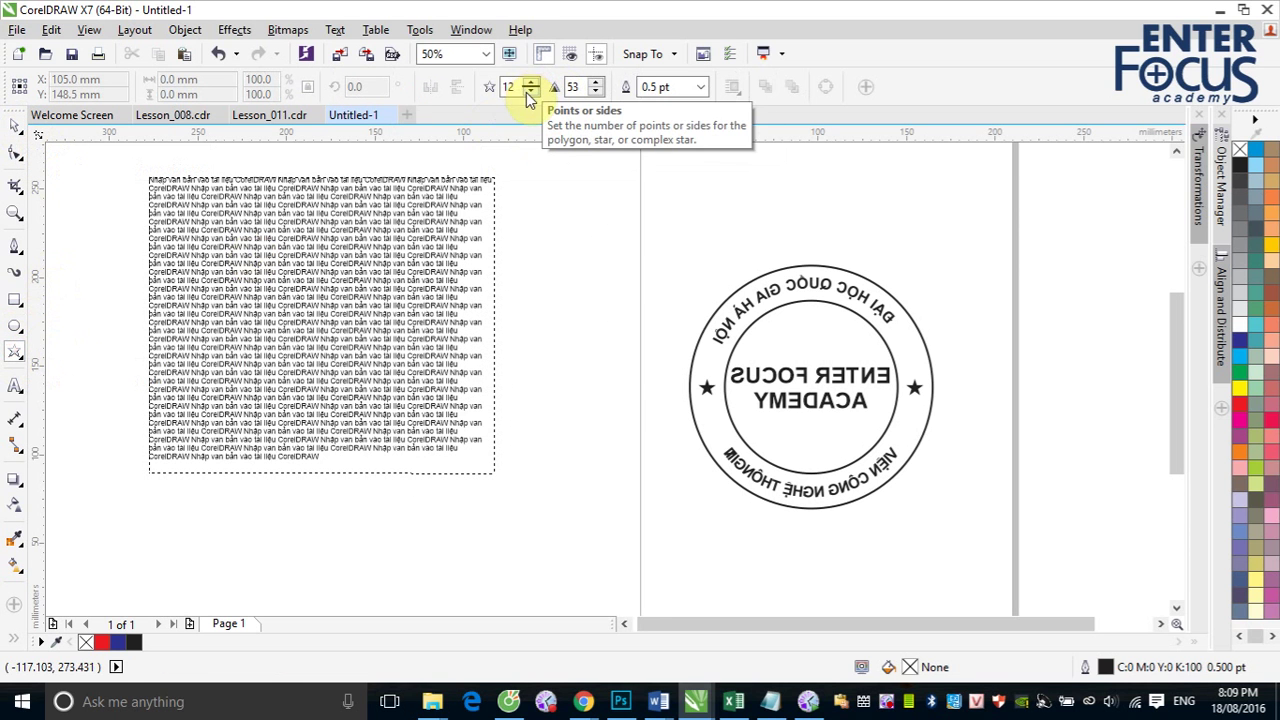
double_click(513, 87)
text(5)
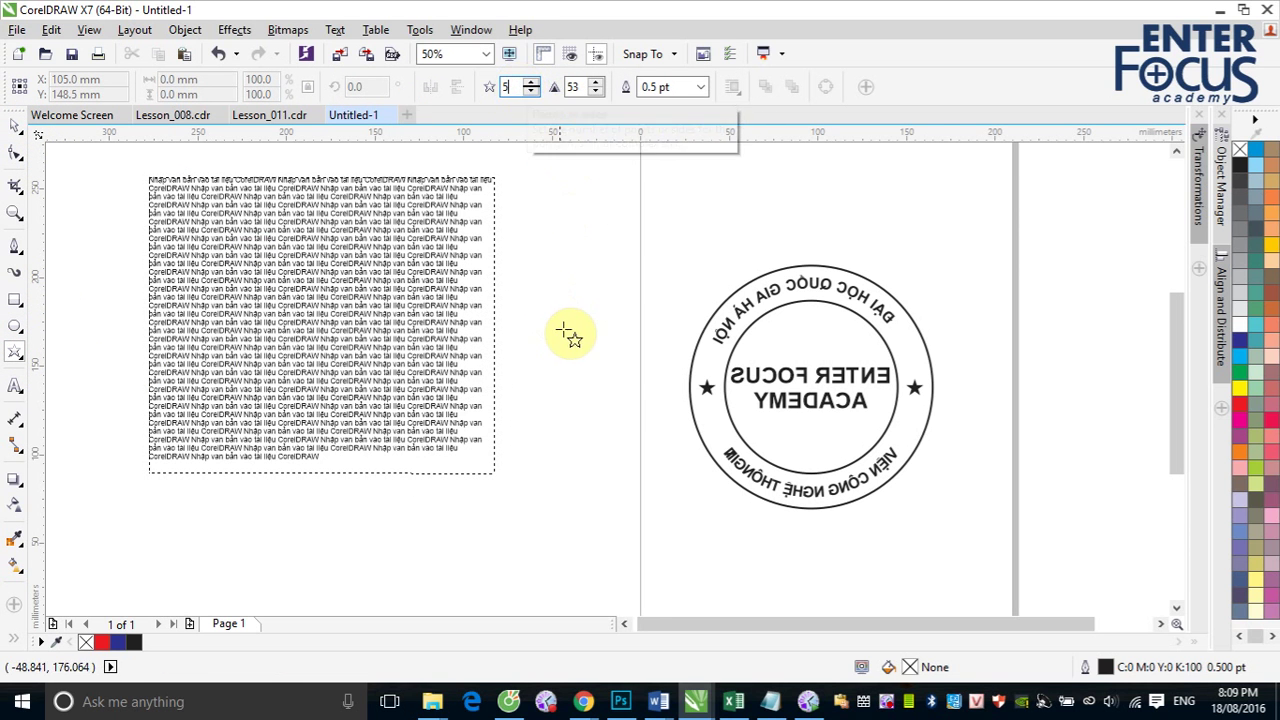
drag(551, 303, 692, 489)
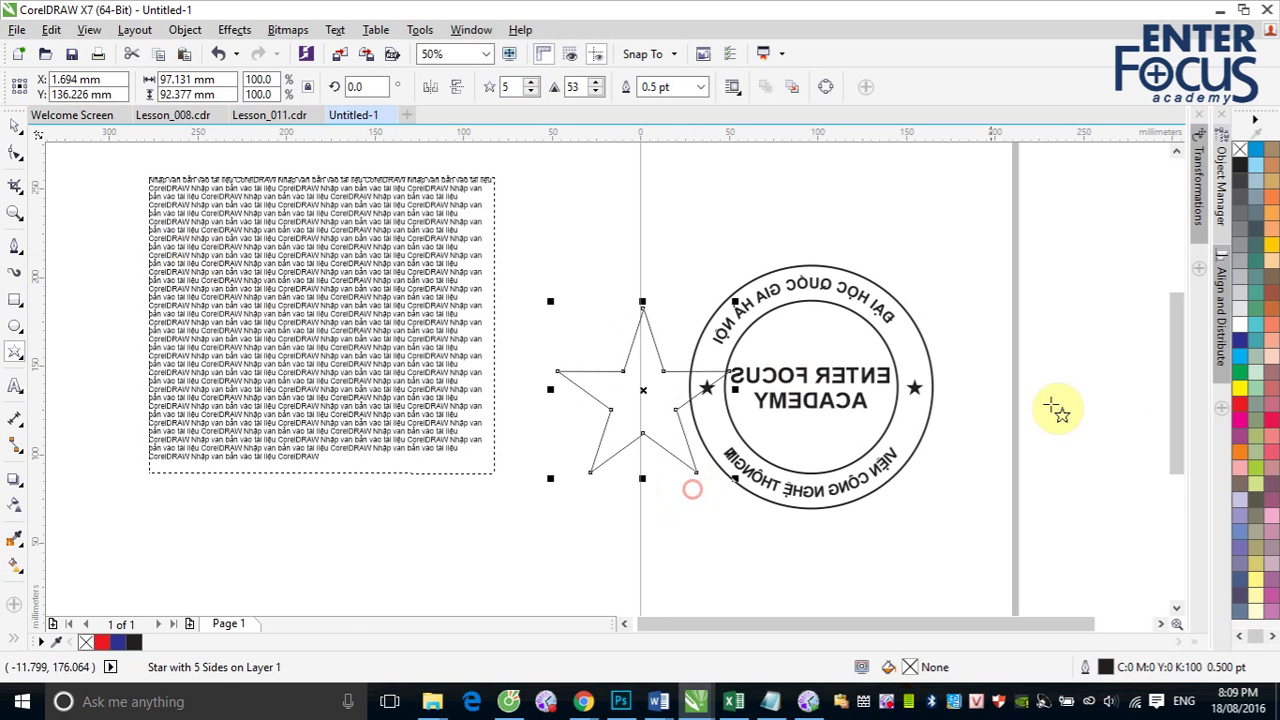
click(1240, 388)
click(14, 128)
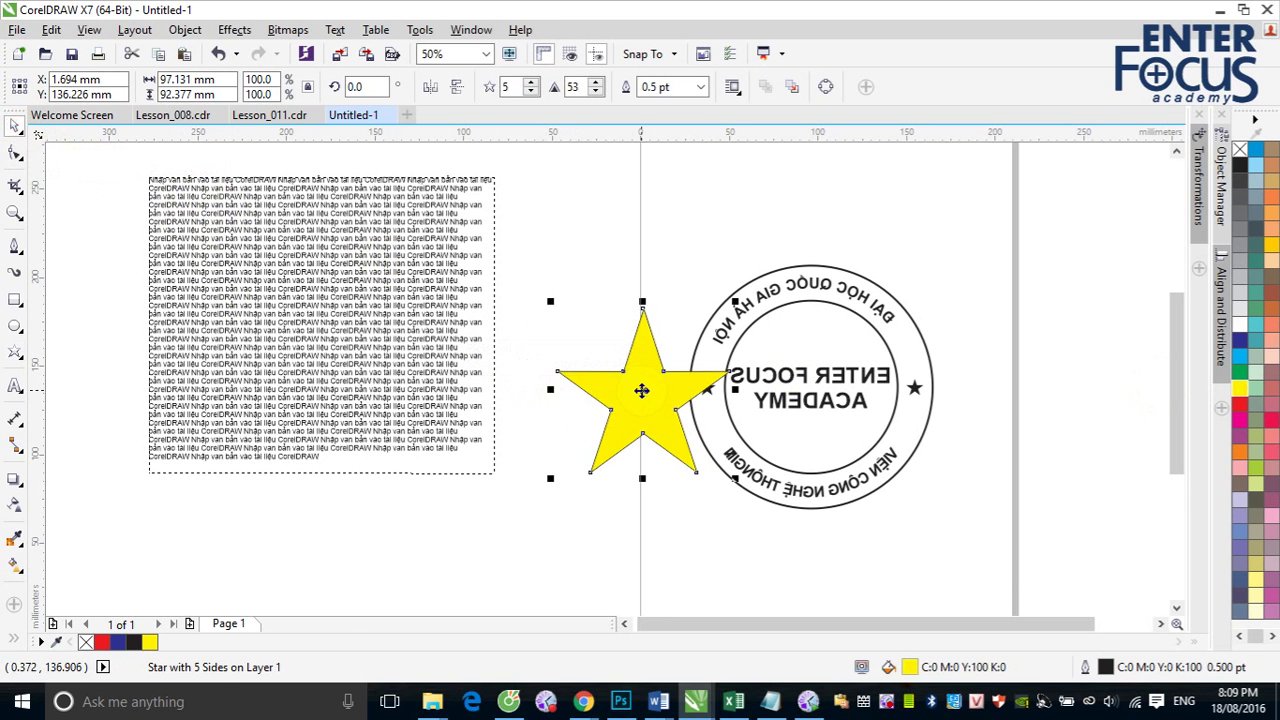
Move the star over the right edge of the paragraph text and bring the text frame to the front
drag(643, 390, 493, 320)
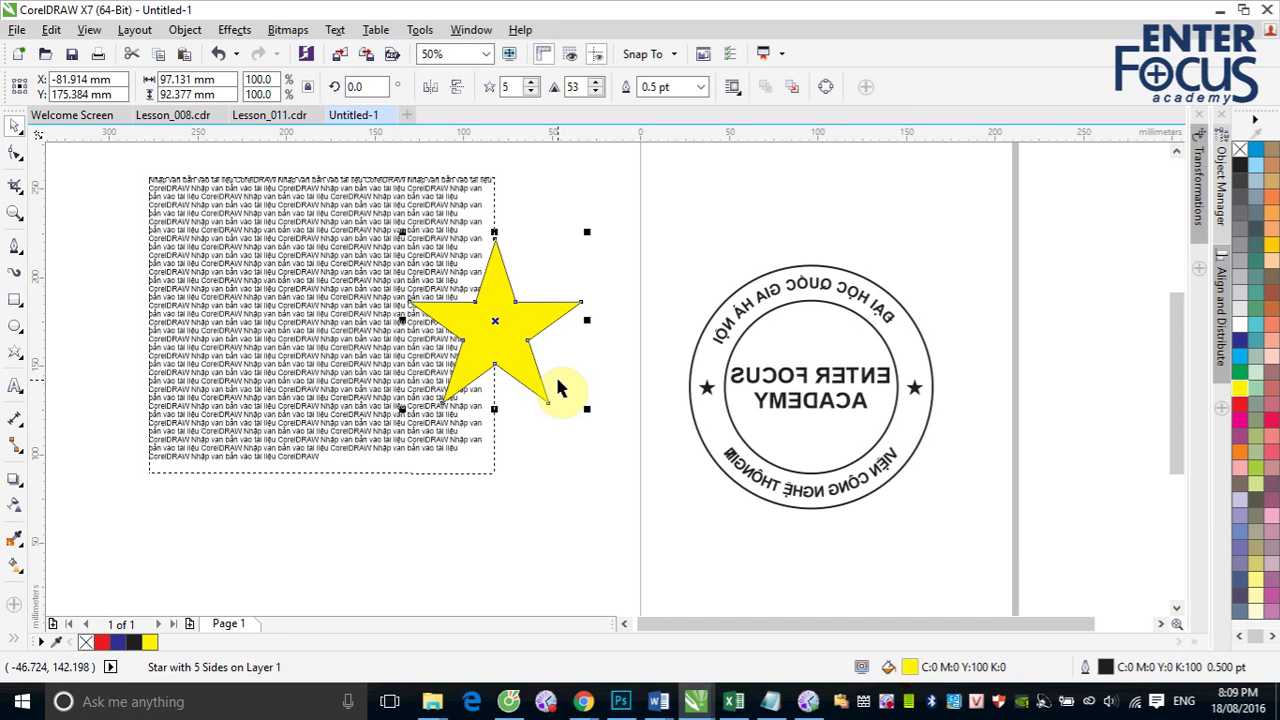
click(301, 272)
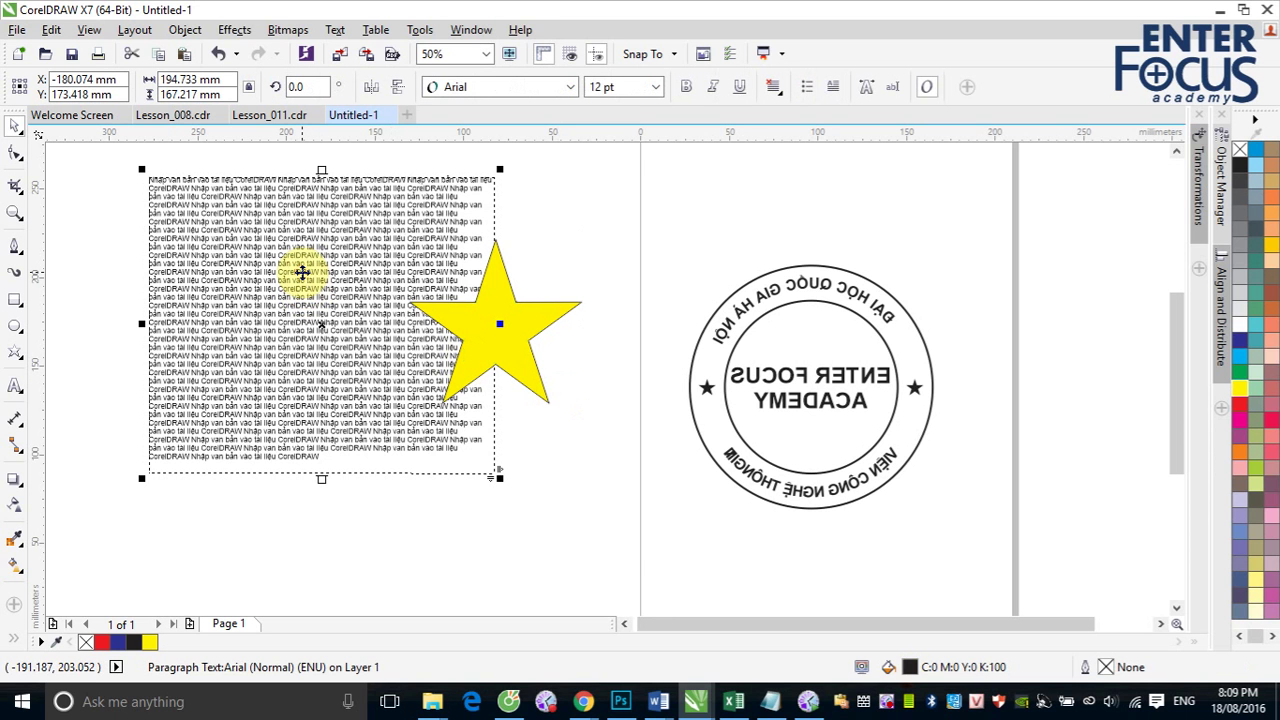
key(shift+Page_Up)
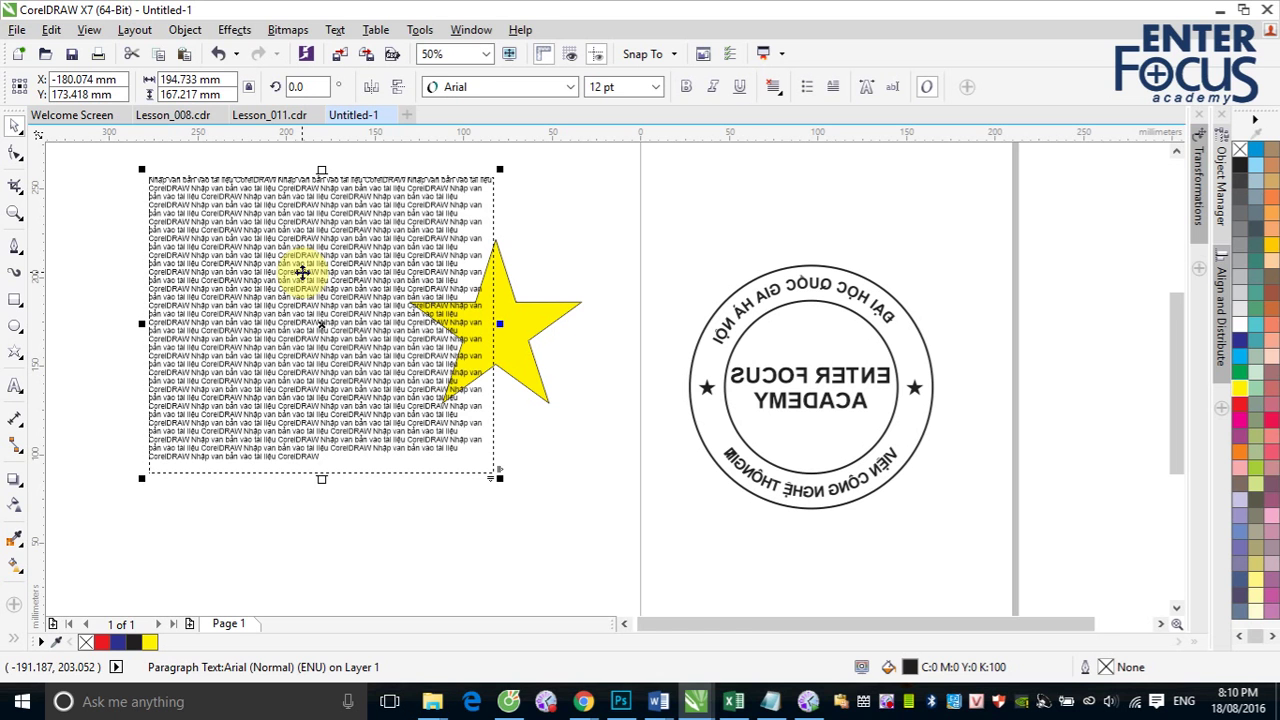
click(558, 238)
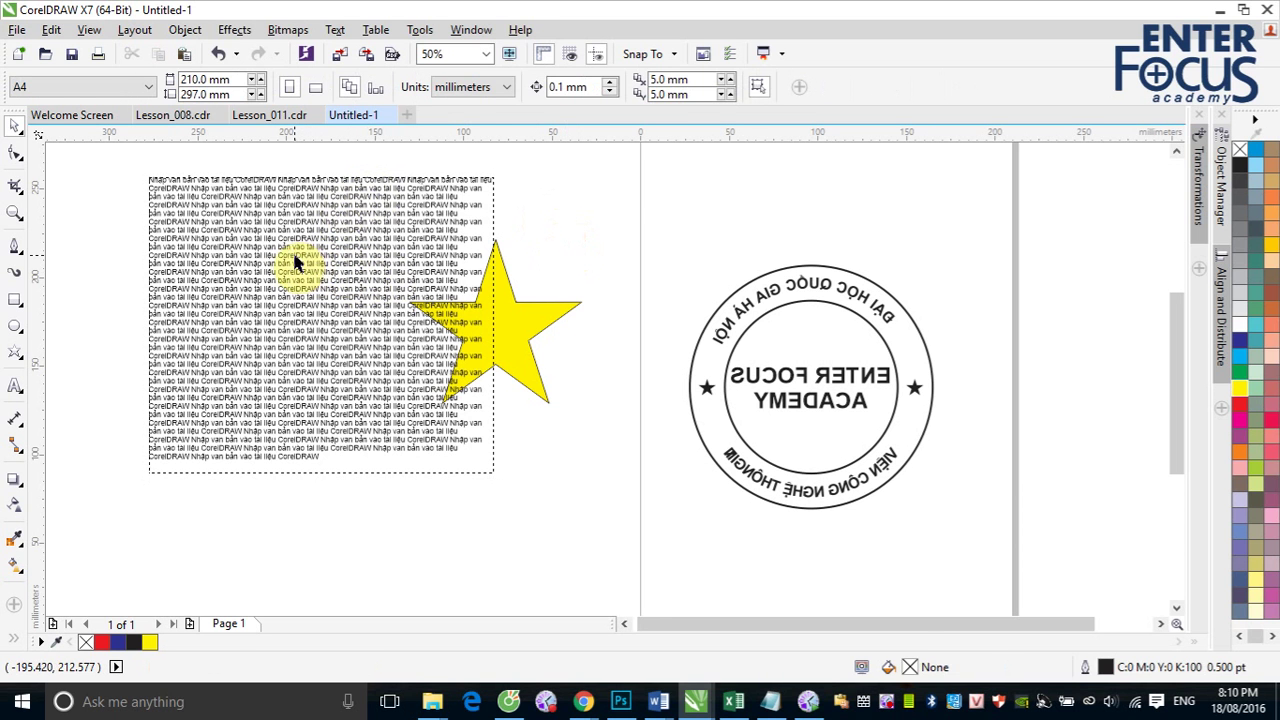
click(295, 262)
Give the star the contour wrapping style Text Flows Left and place it inside the paragraph text frame
drag(524, 321, 640, 288)
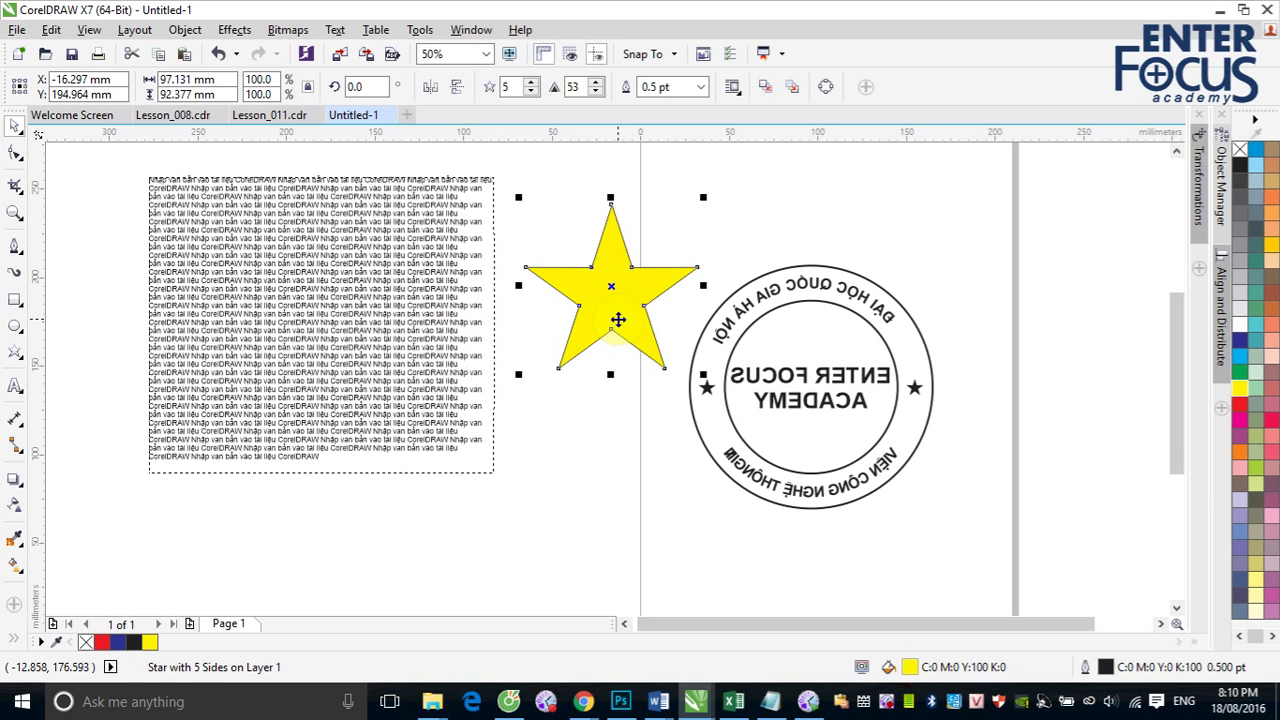
click(733, 89)
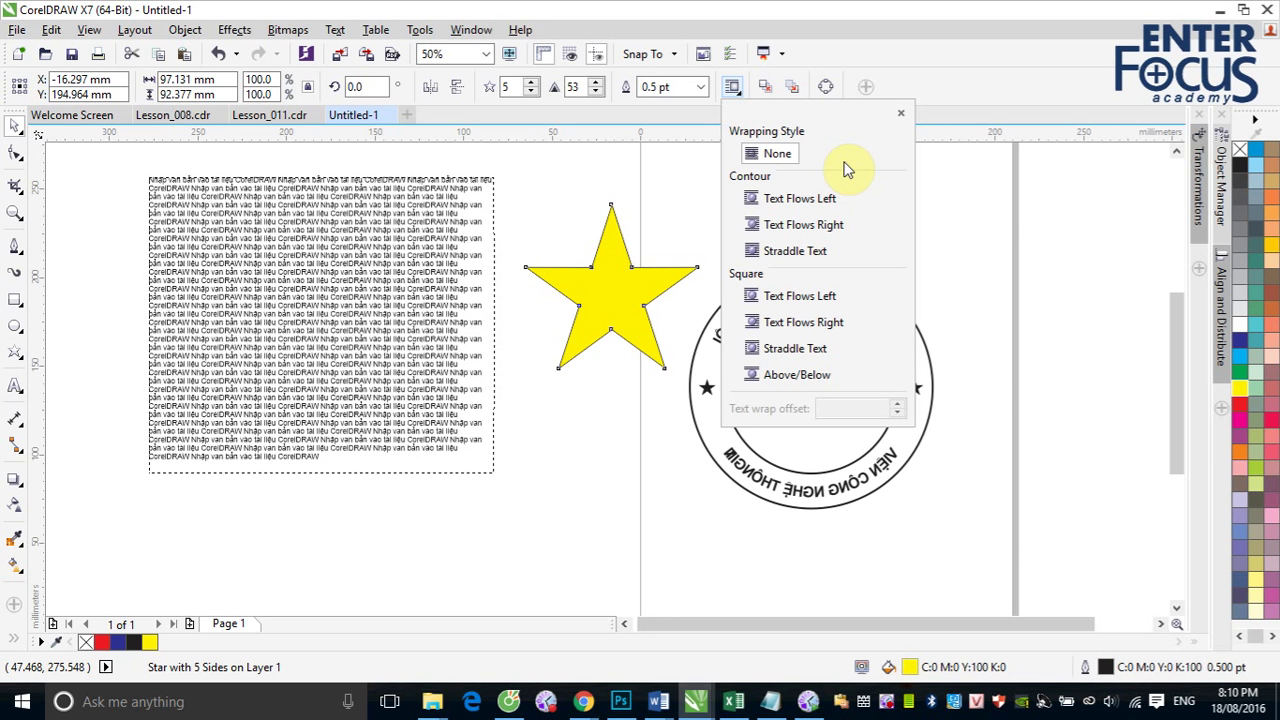
click(782, 200)
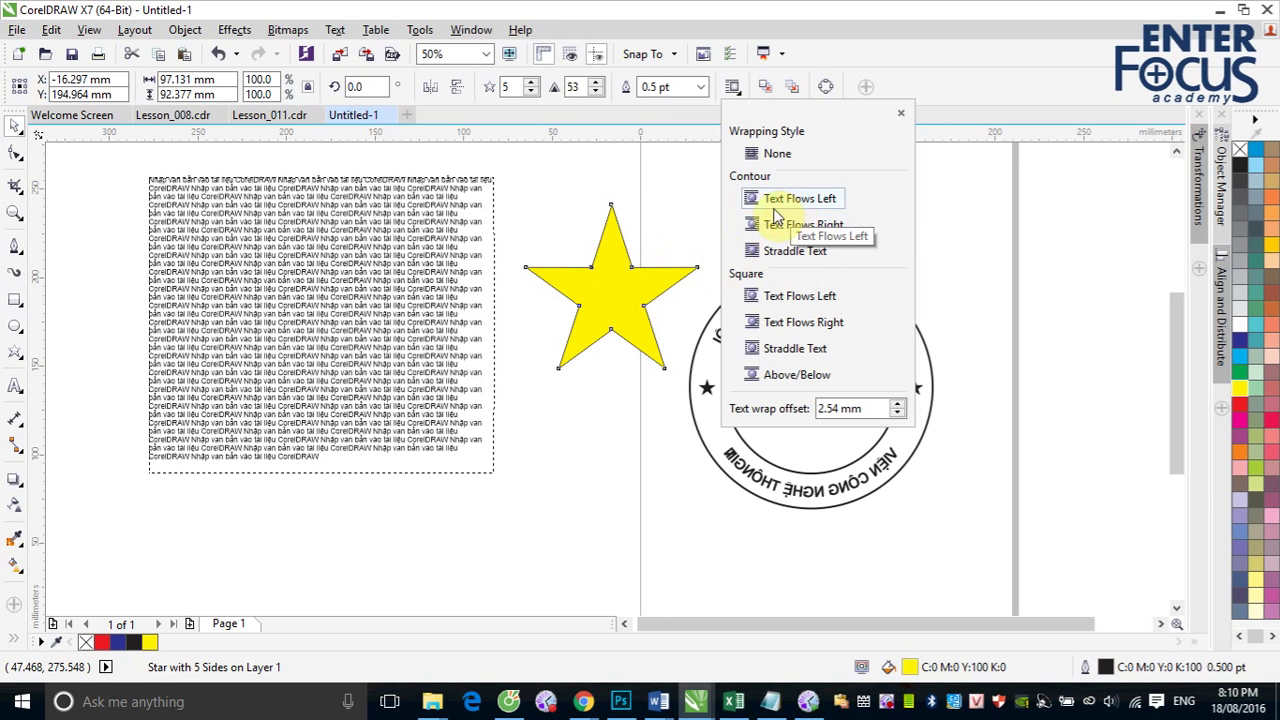
click(658, 226)
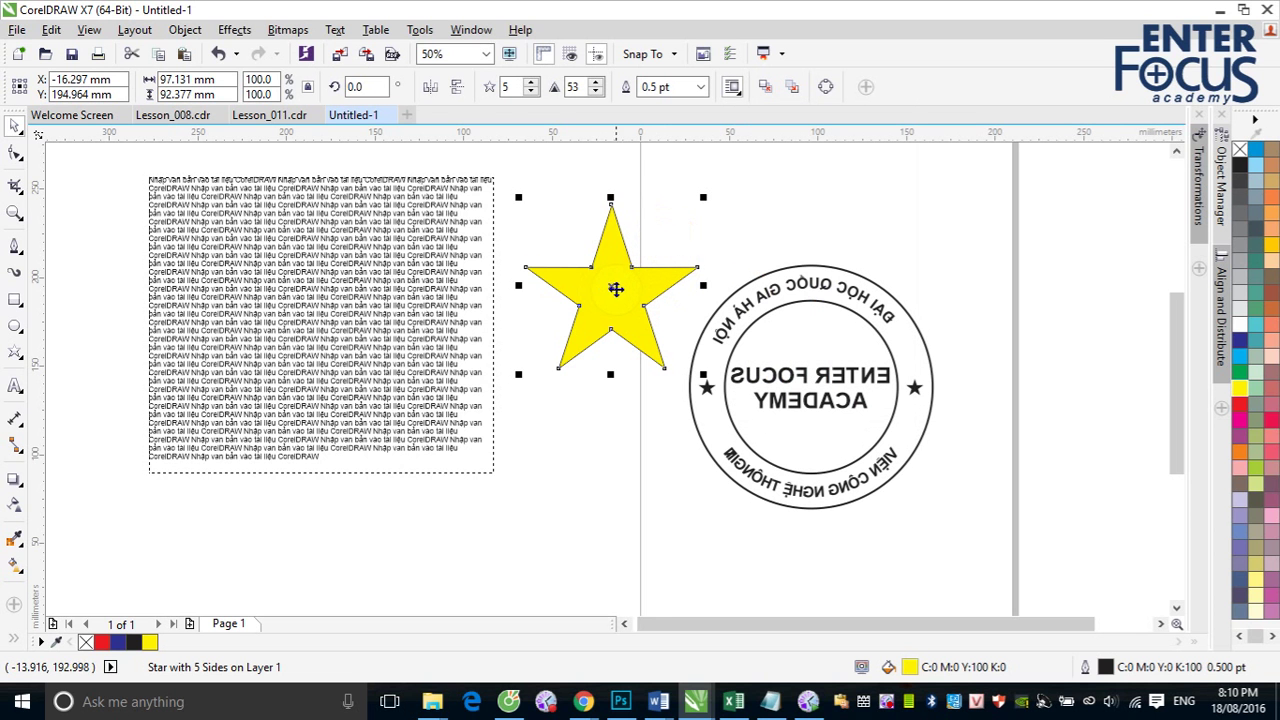
drag(606, 293, 360, 291)
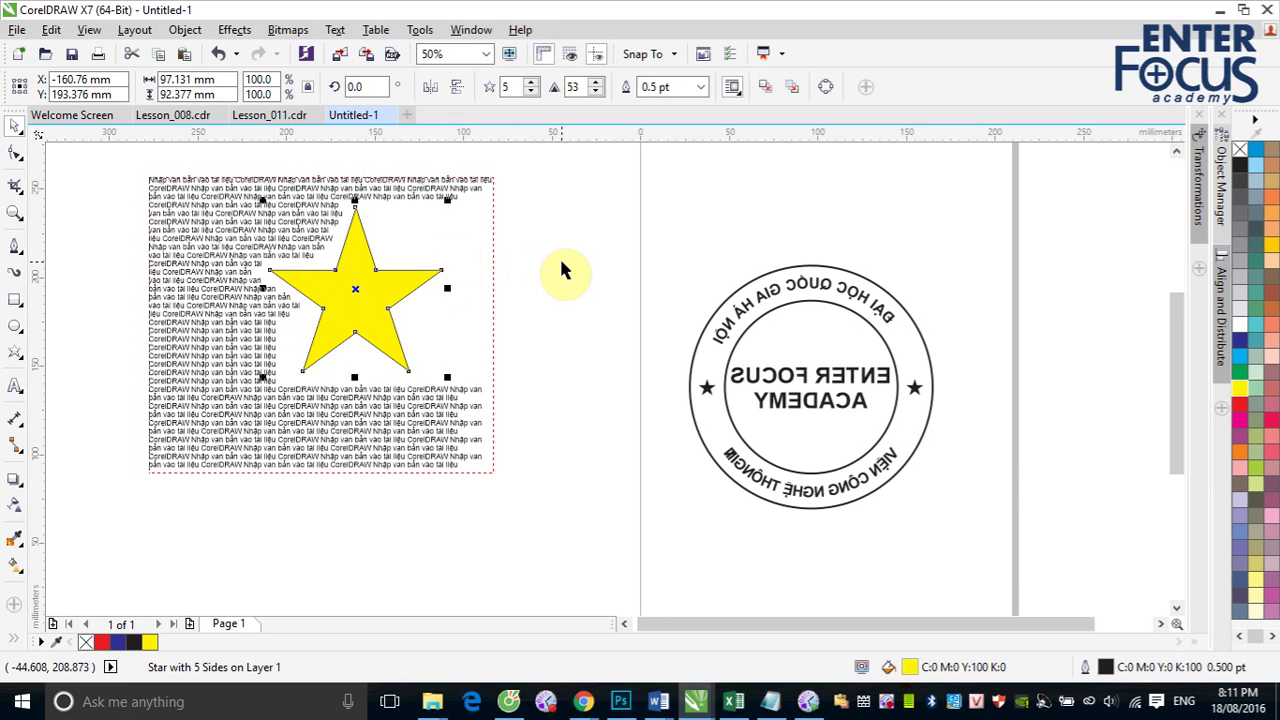
Try the contour Text Flows Right and the square wrapping on the star, and settle on contour Straddle Text
click(734, 90)
click(792, 231)
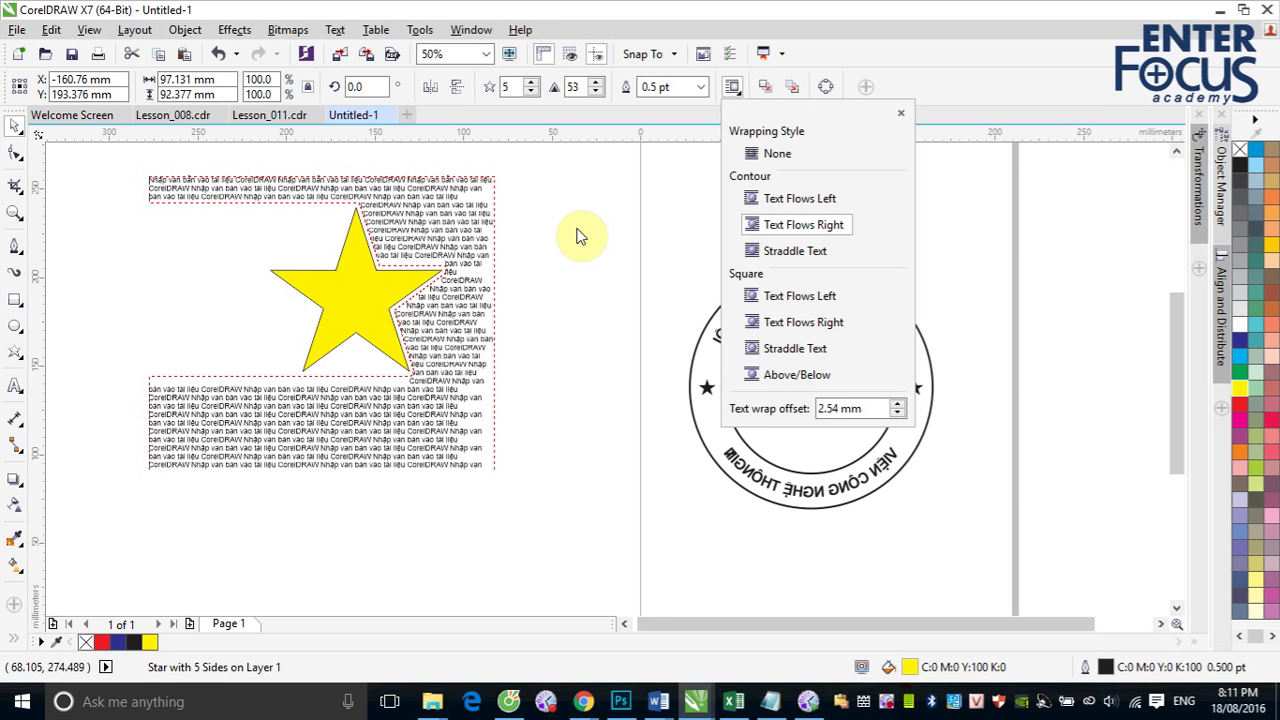
click(798, 252)
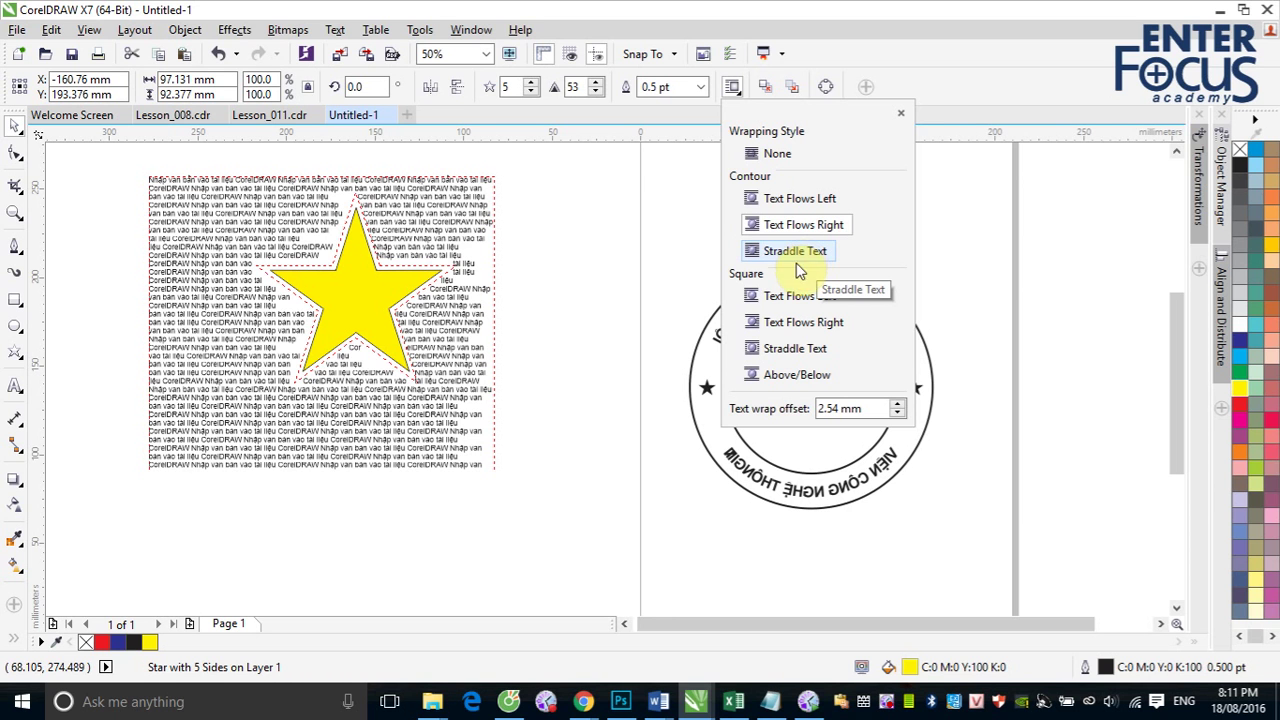
click(801, 298)
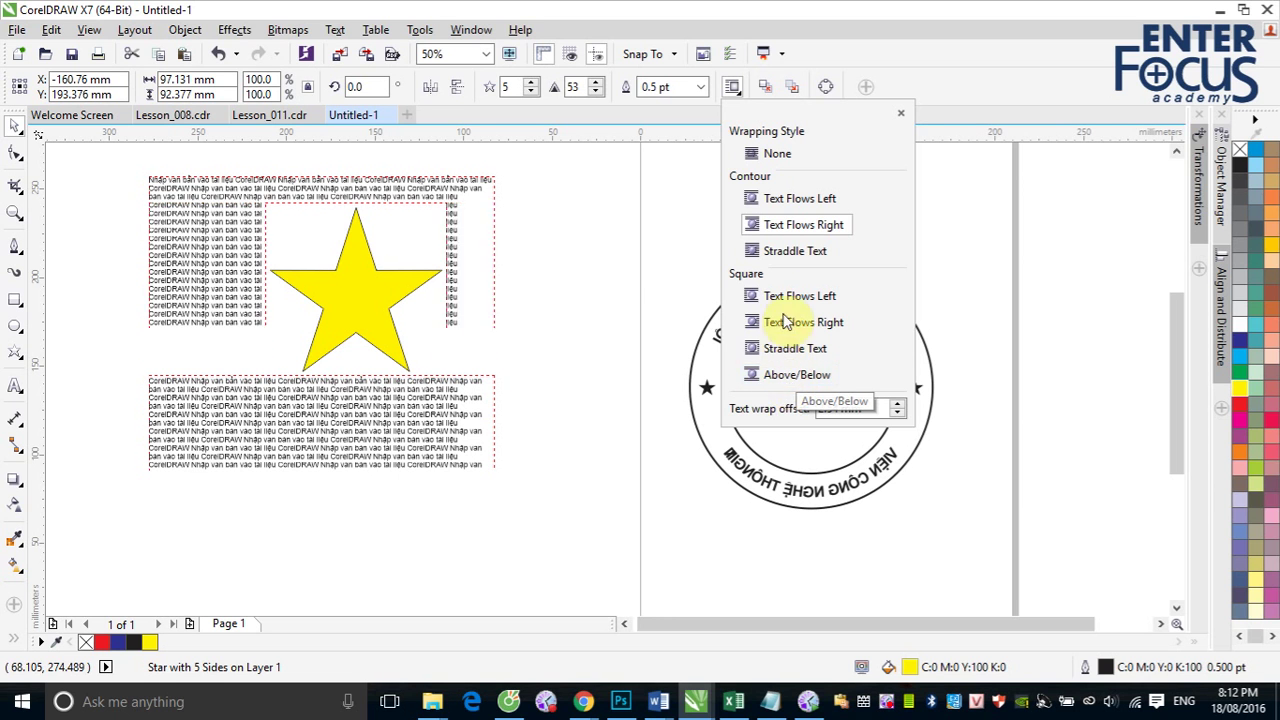
click(786, 254)
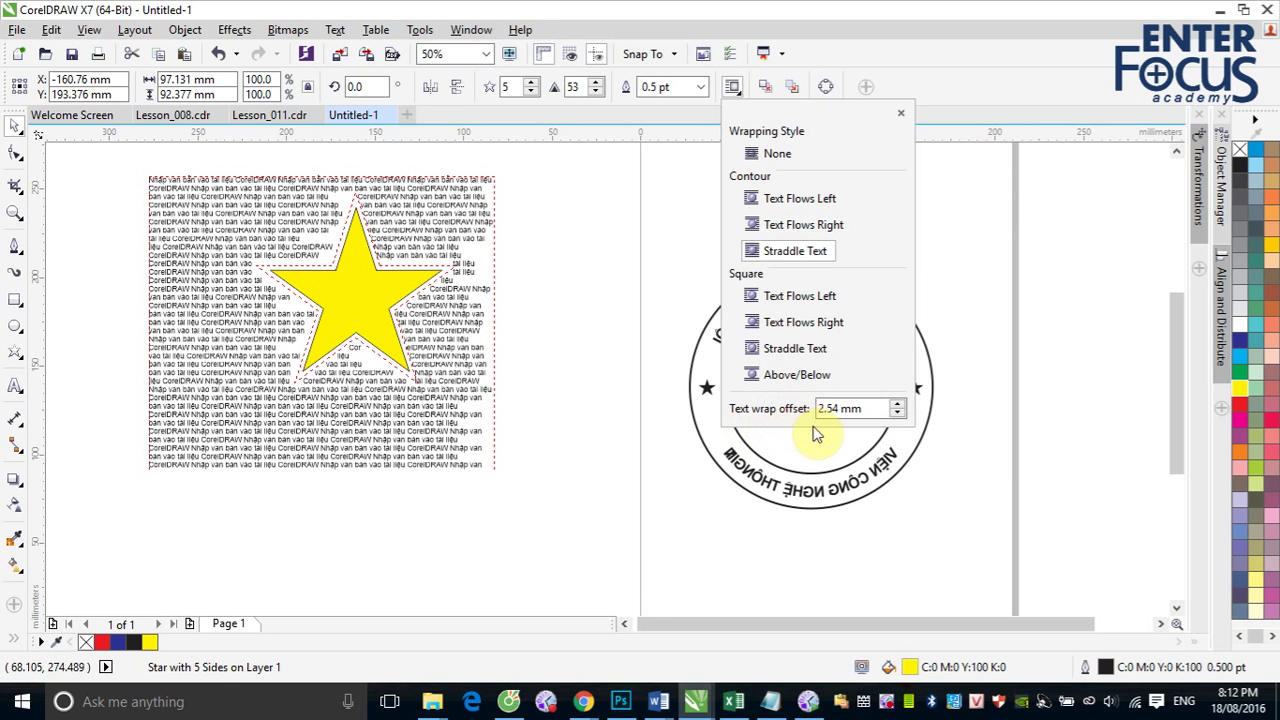
Increase the star's text wrap offset to 3.84 mm
click(897, 404)
click(897, 404)
click(897, 404)
click(897, 404)
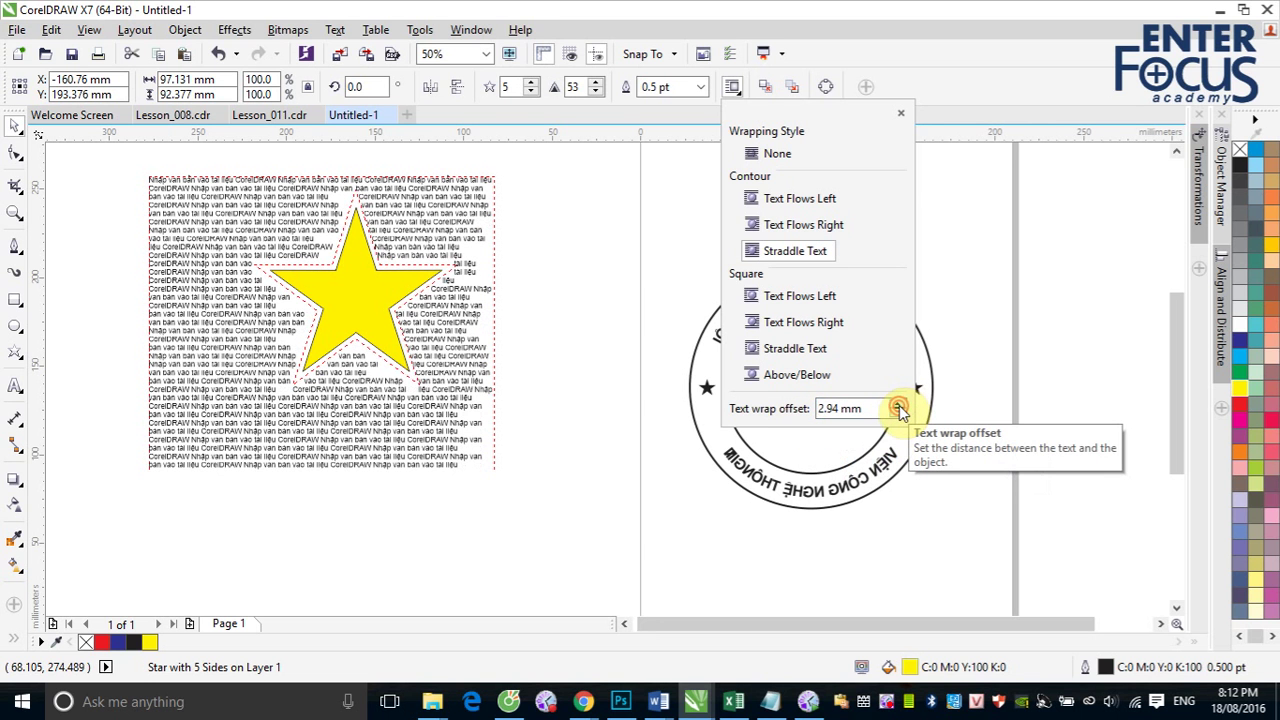
click(897, 404)
click(897, 404)
click(897, 404)
click(897, 404)
click(897, 404)
click(897, 404)
click(897, 404)
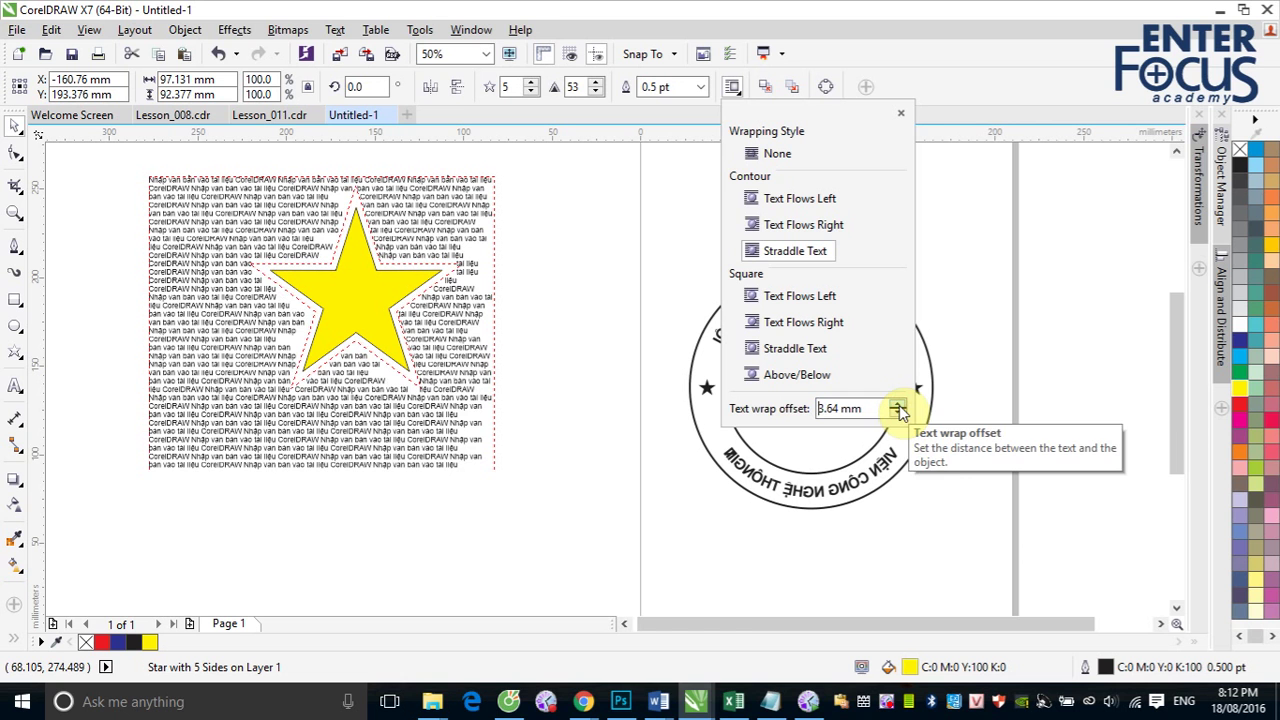
click(897, 404)
click(897, 404)
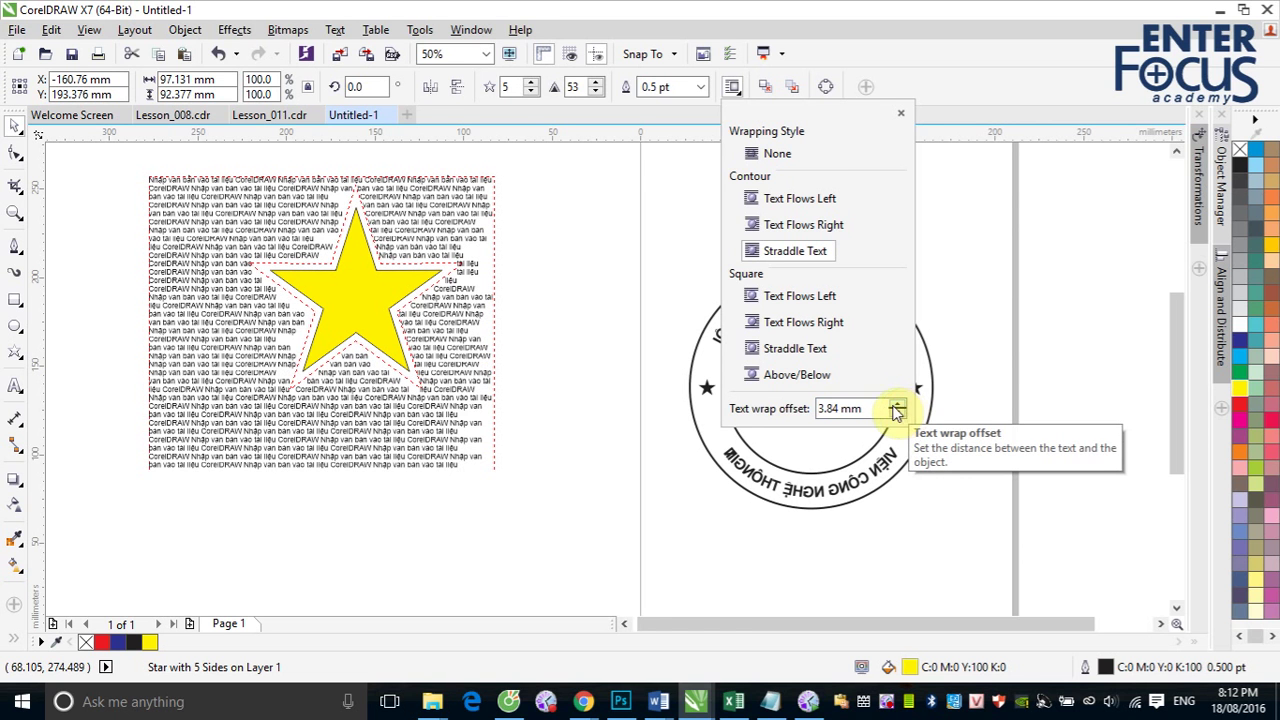
Set the star's text wrap offset to 0 mm
double_click(830, 408)
text(0)
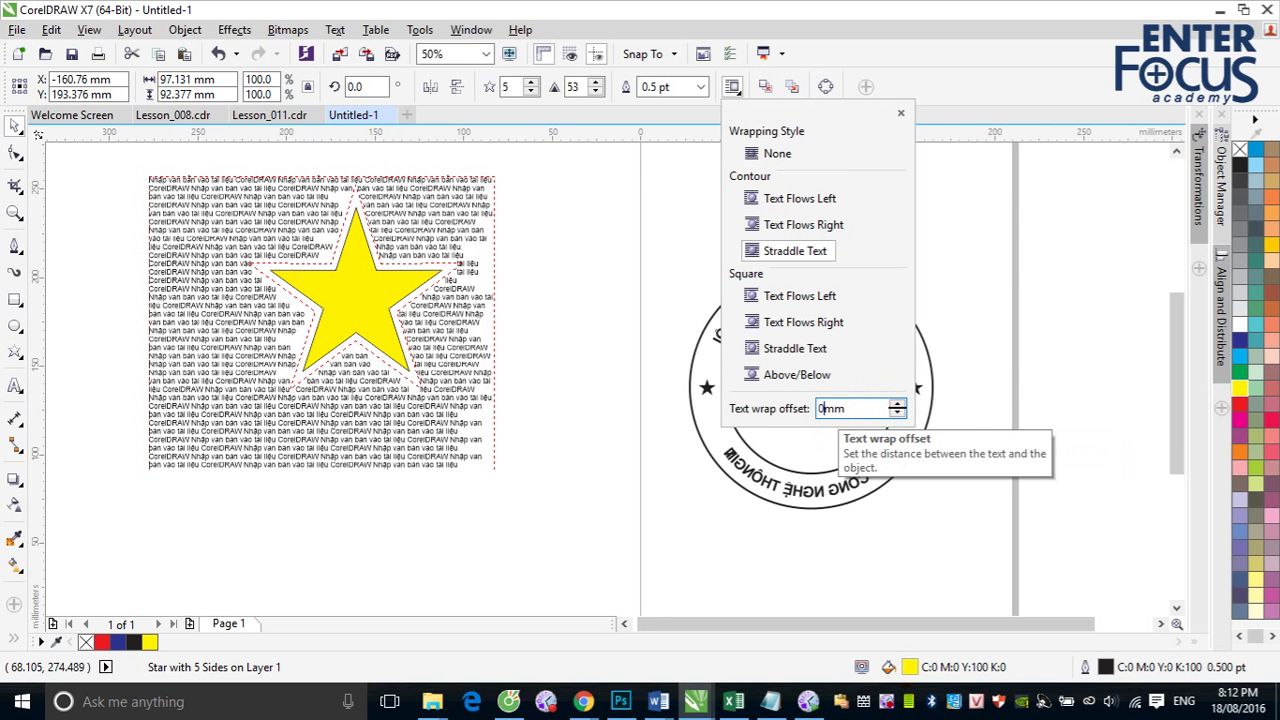
key(Return)
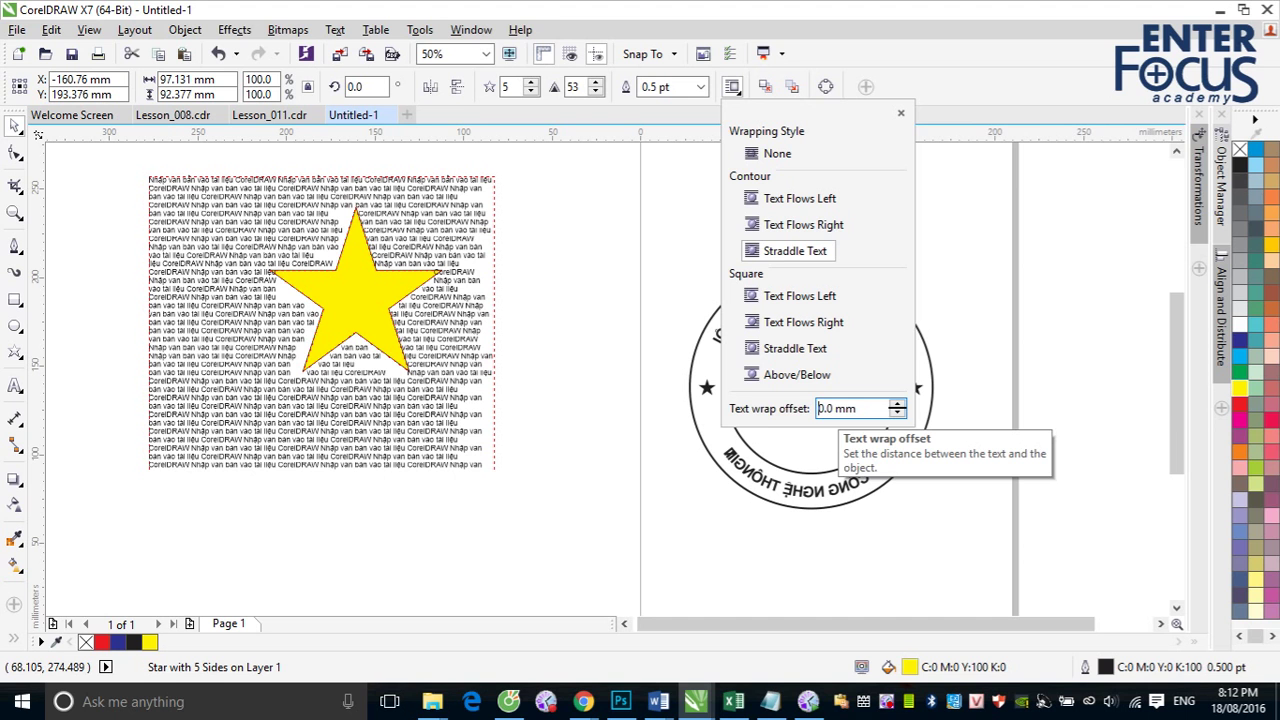
Set the star's text wrap offset to 1 mm and raise it in 0.1 mm increments to 4.0 mm
drag(834, 408, 808, 402)
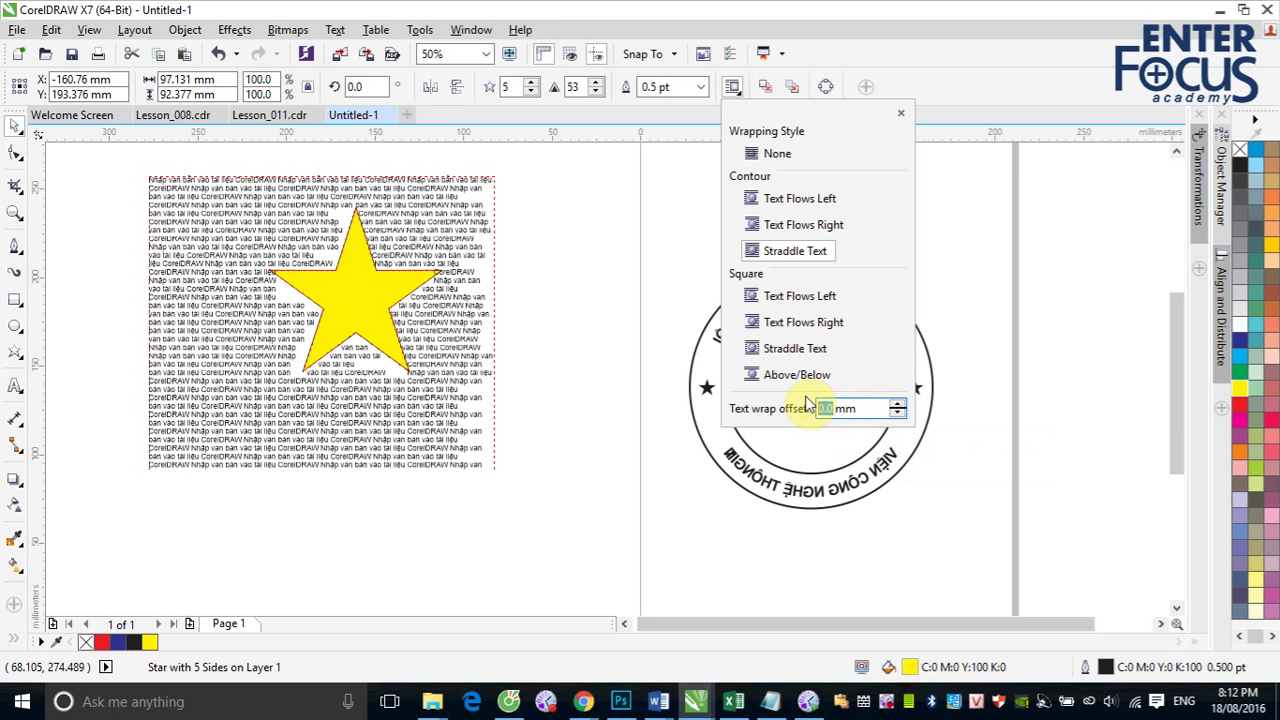
text(1)
key(Return)
click(897, 405)
click(897, 405)
click(897, 405)
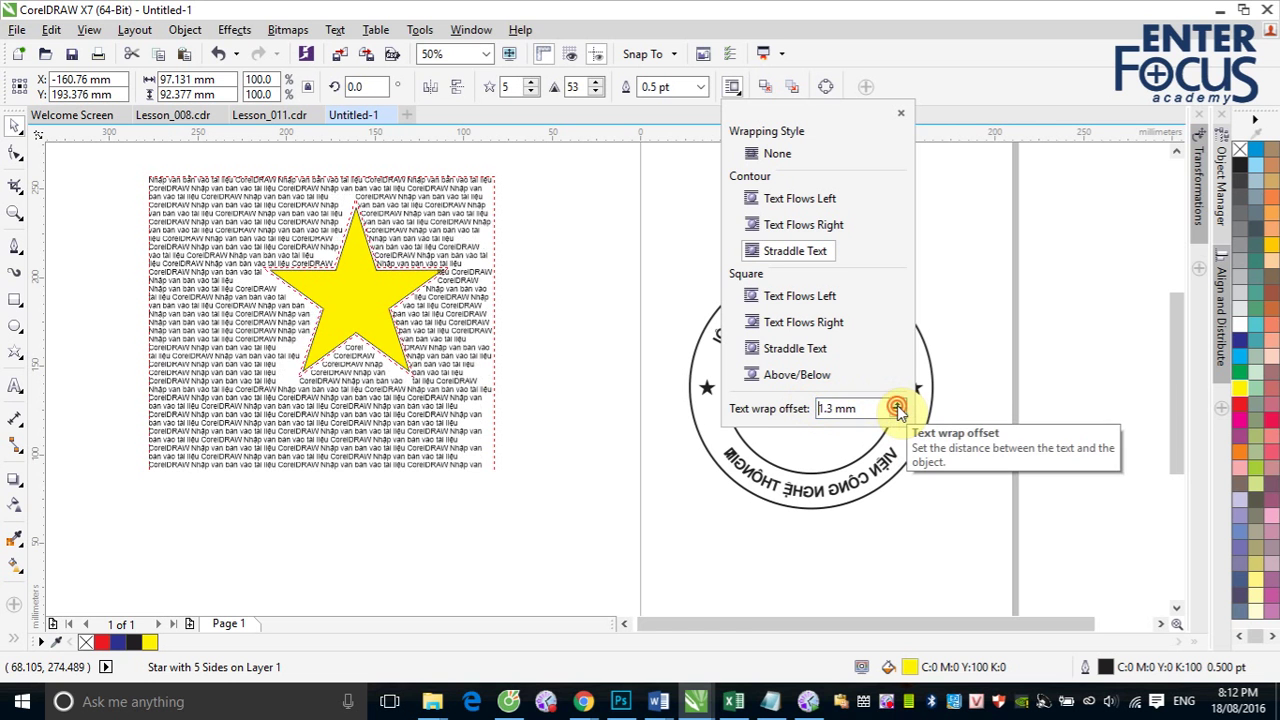
click(897, 405)
click(897, 405)
click(897, 405)
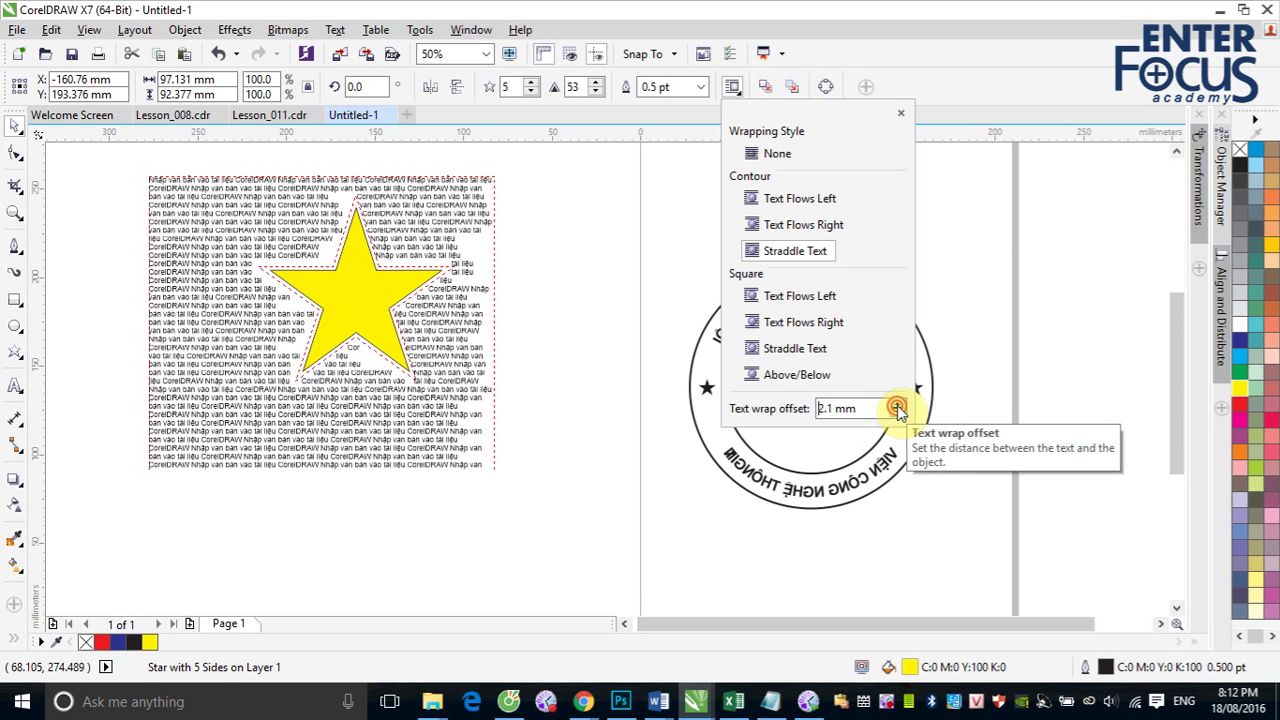
click(897, 405)
click(897, 405)
click(897, 405)
click(897, 405)
click(897, 405)
click(897, 405)
click(897, 405)
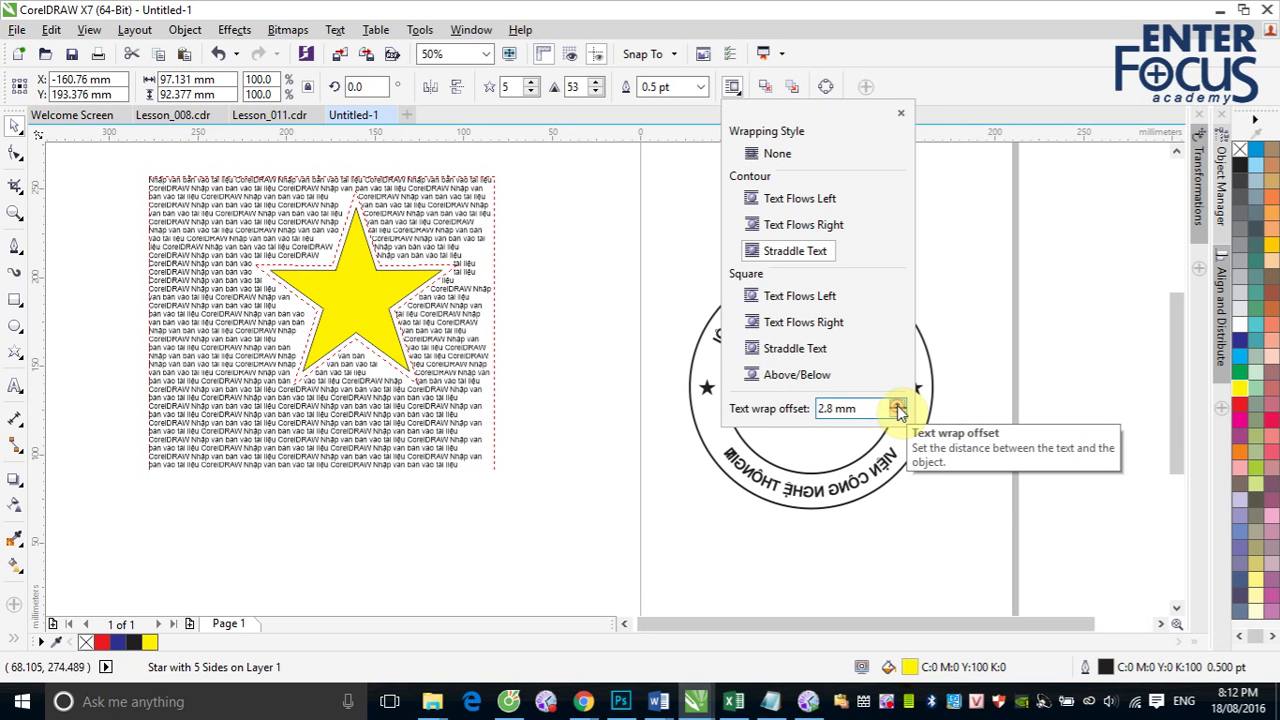
click(897, 405)
click(897, 405)
click(897, 405)
click(897, 405)
click(897, 405)
click(897, 405)
click(897, 405)
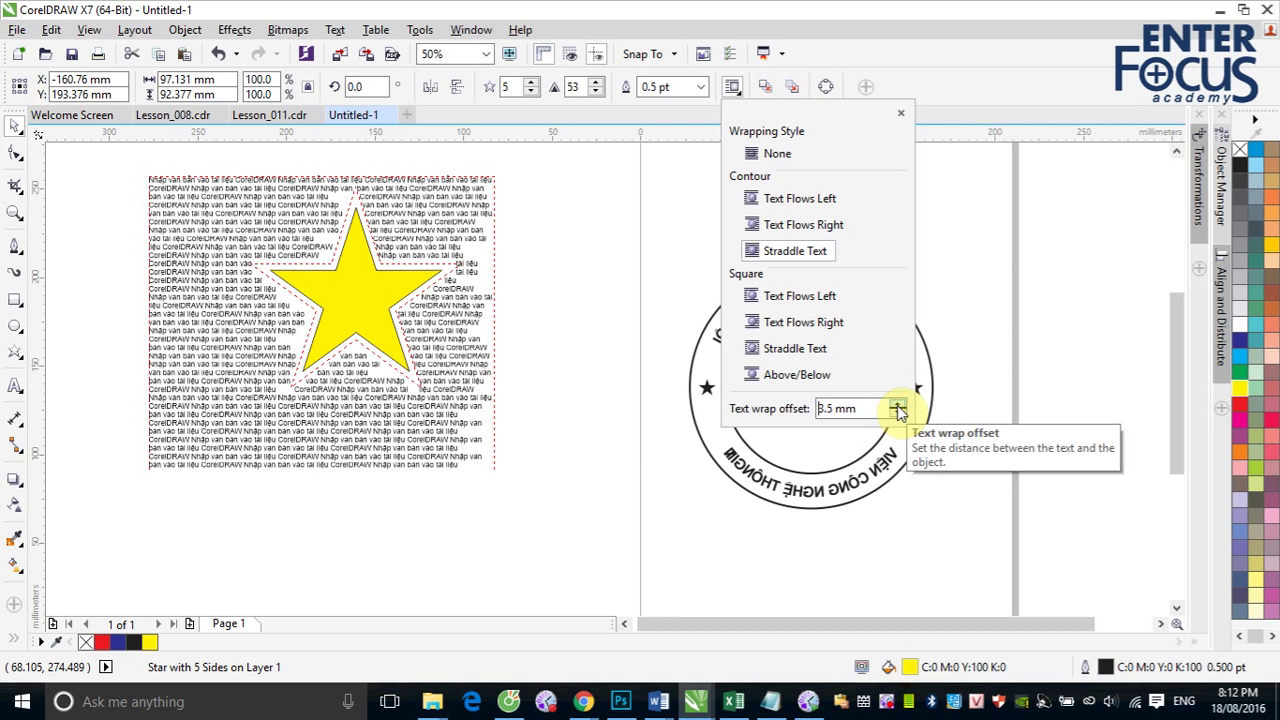
click(897, 405)
click(897, 405)
click(897, 405)
click(897, 405)
click(897, 405)
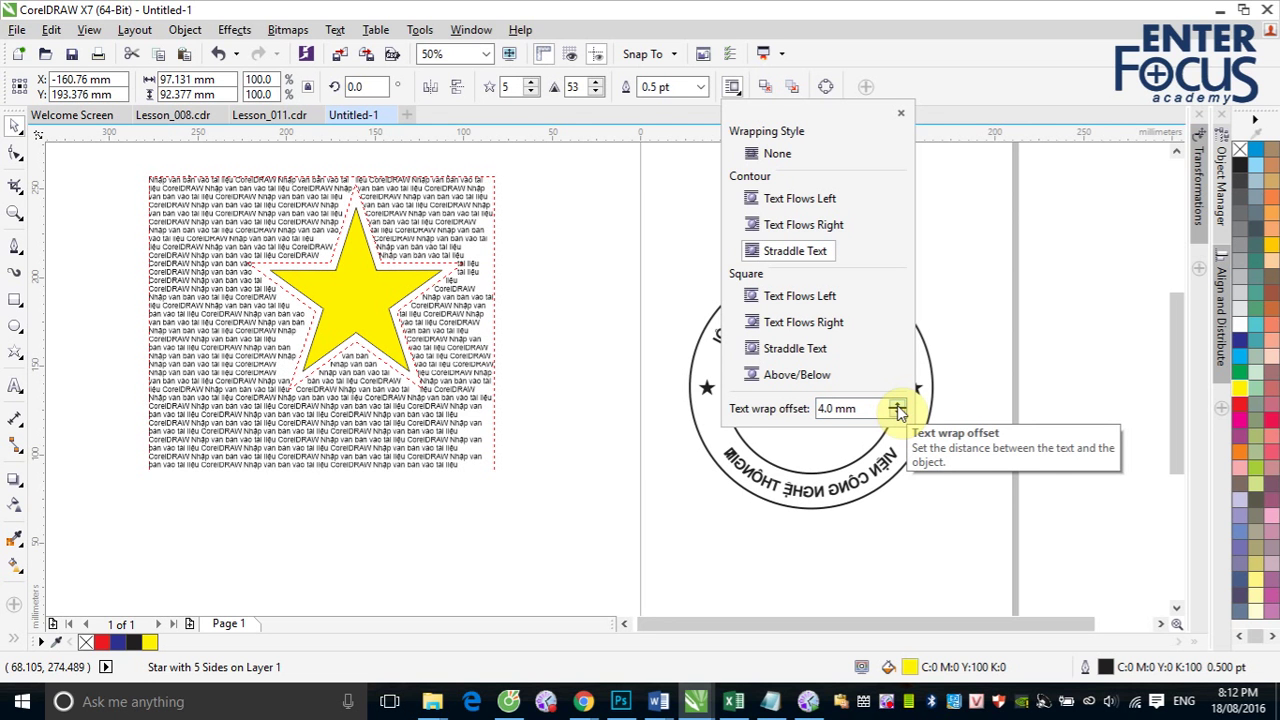
click(571, 297)
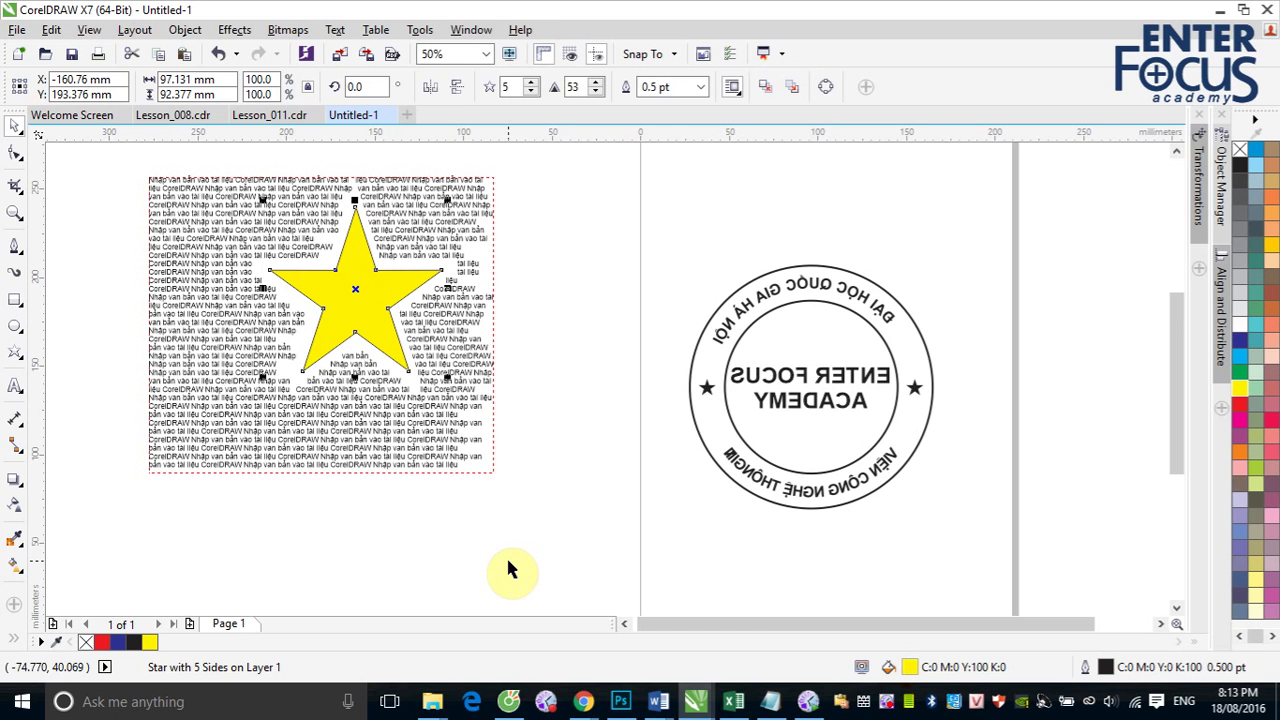
Ungroup the round ENTER FOCUS ACADEMY stamp into its individual objects
drag(666, 246, 968, 530)
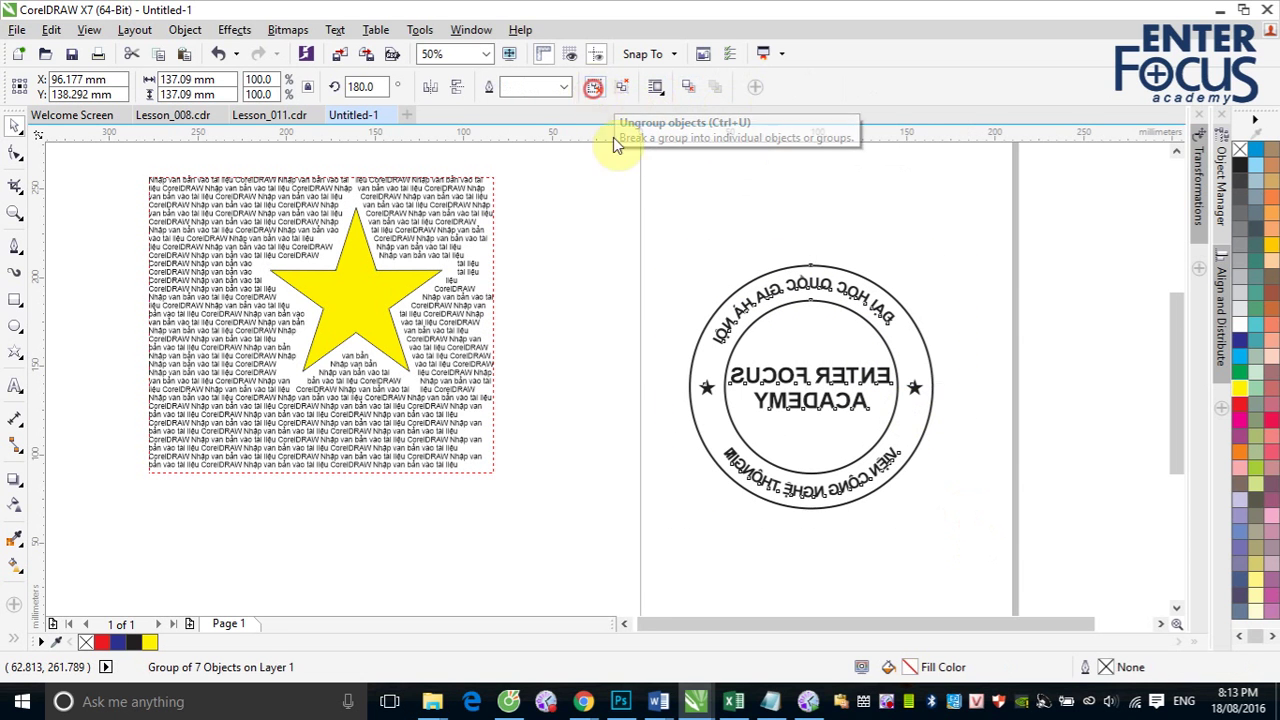
key(ctrl+u)
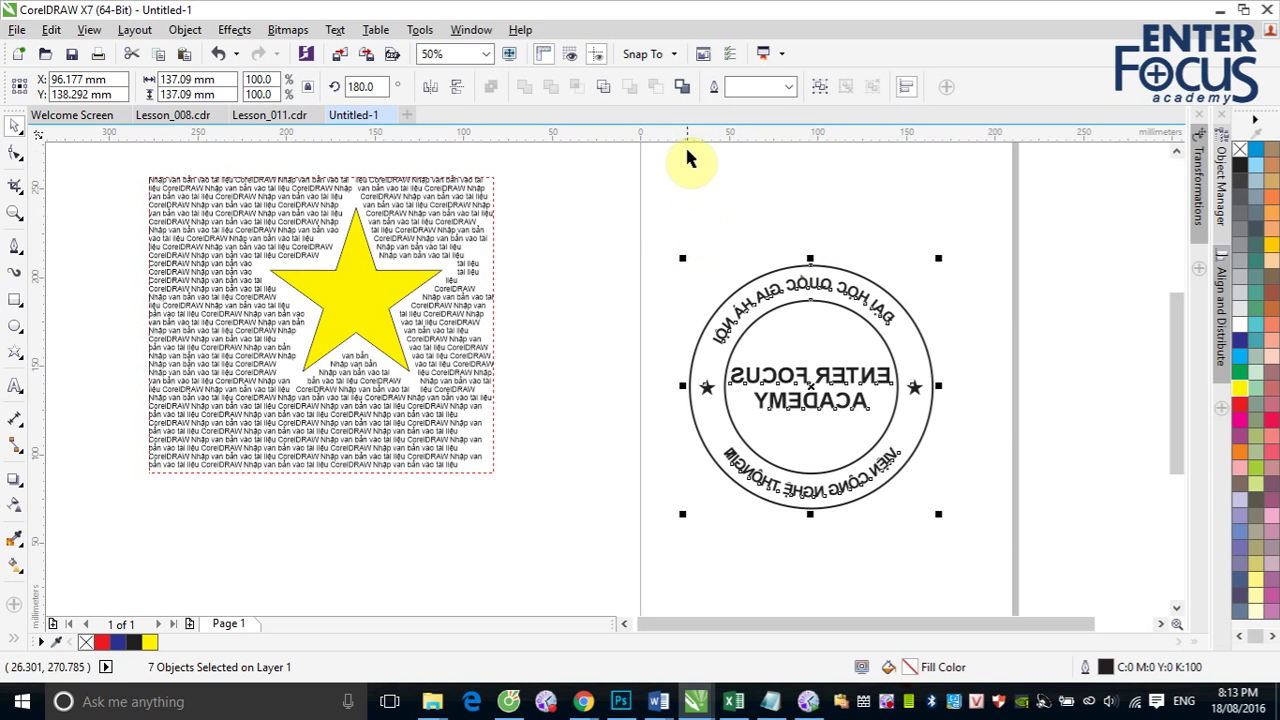
click(335, 30)
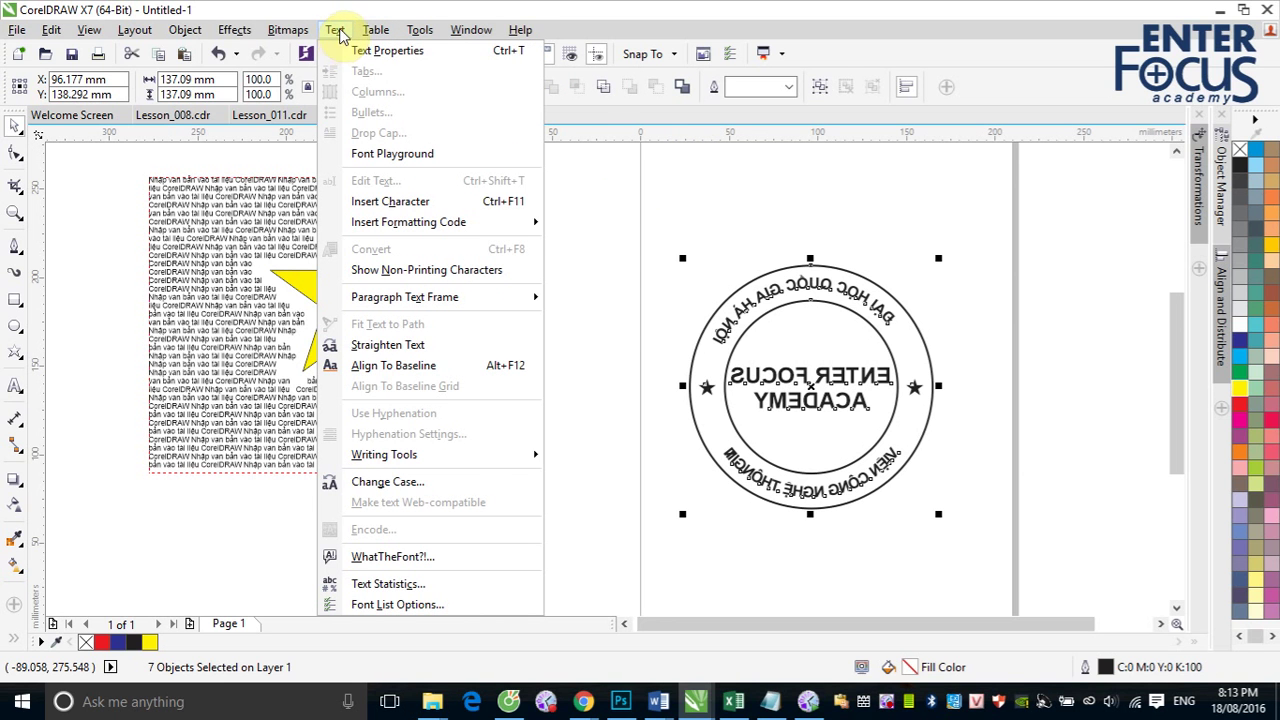
mouse_move(465, 38)
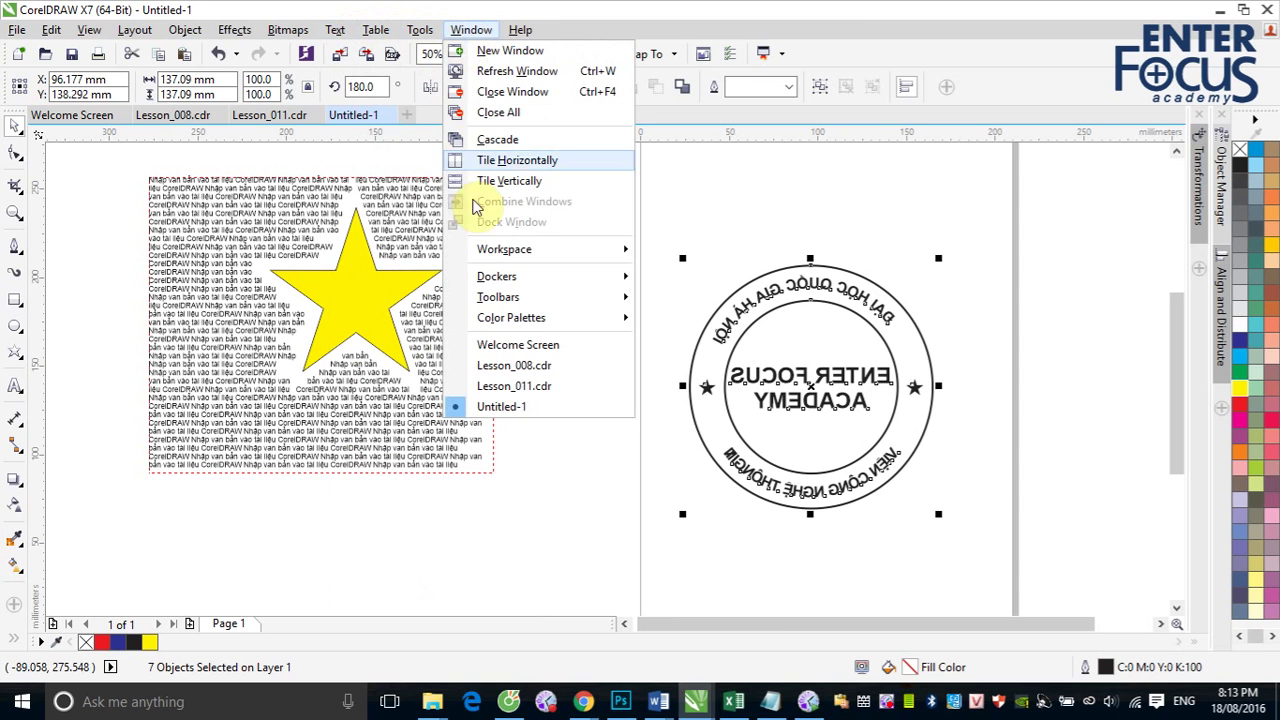
mouse_move(513, 280)
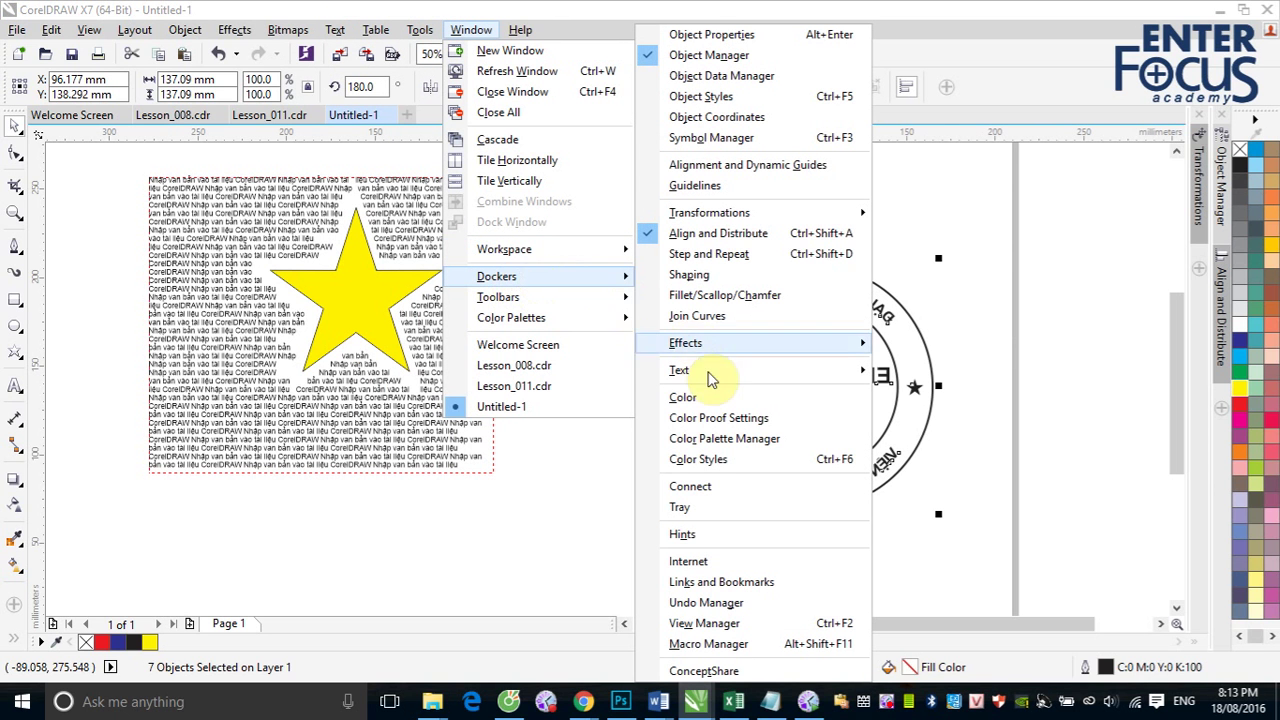
mouse_move(714, 385)
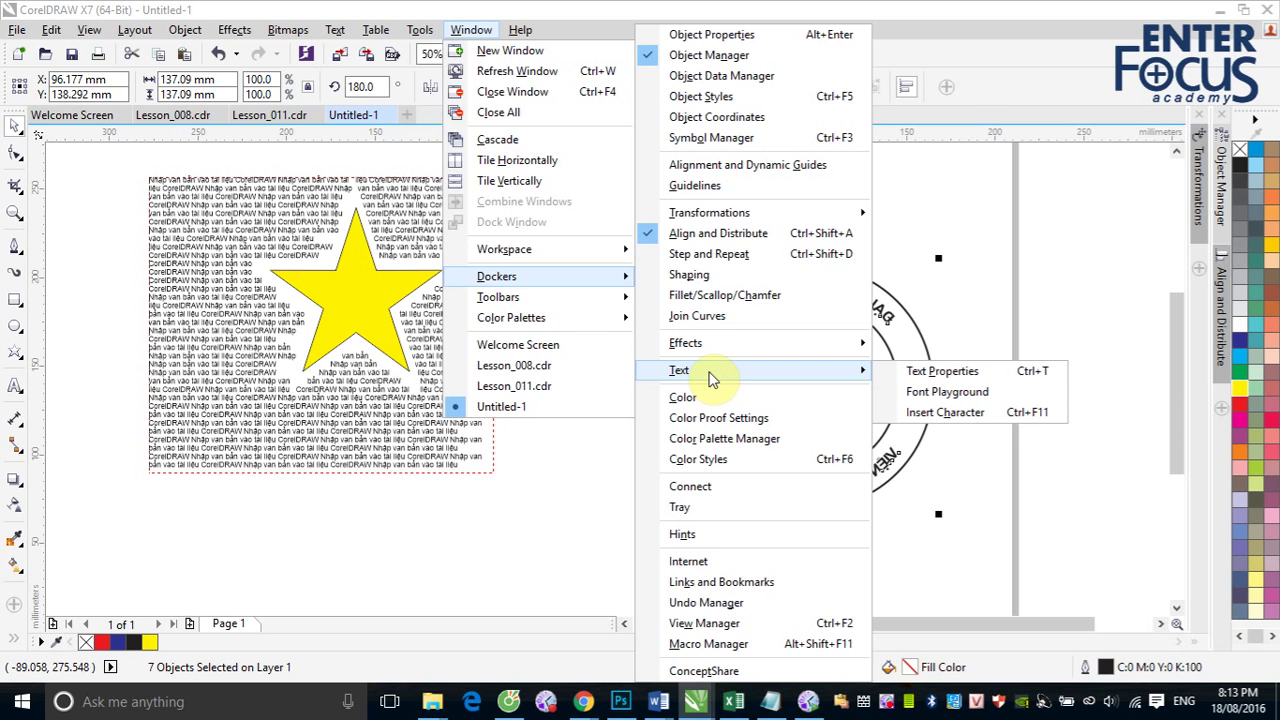
mouse_move(185, 30)
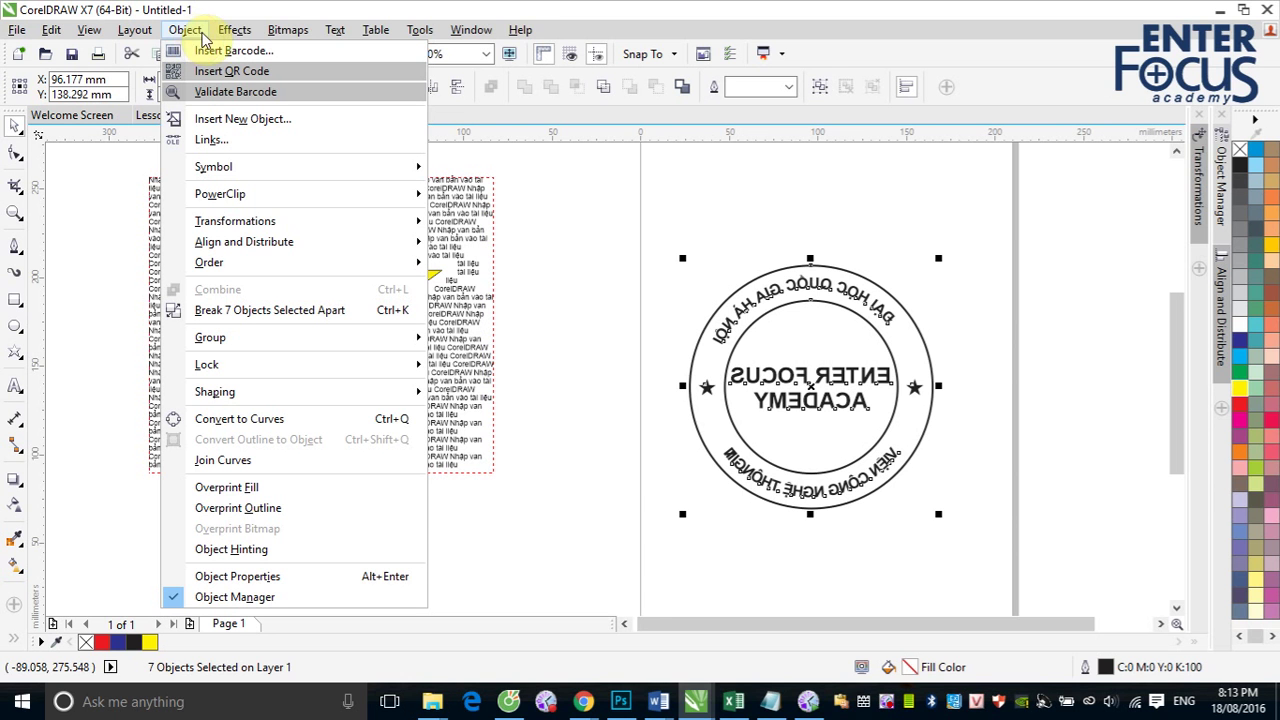
mouse_move(226, 37)
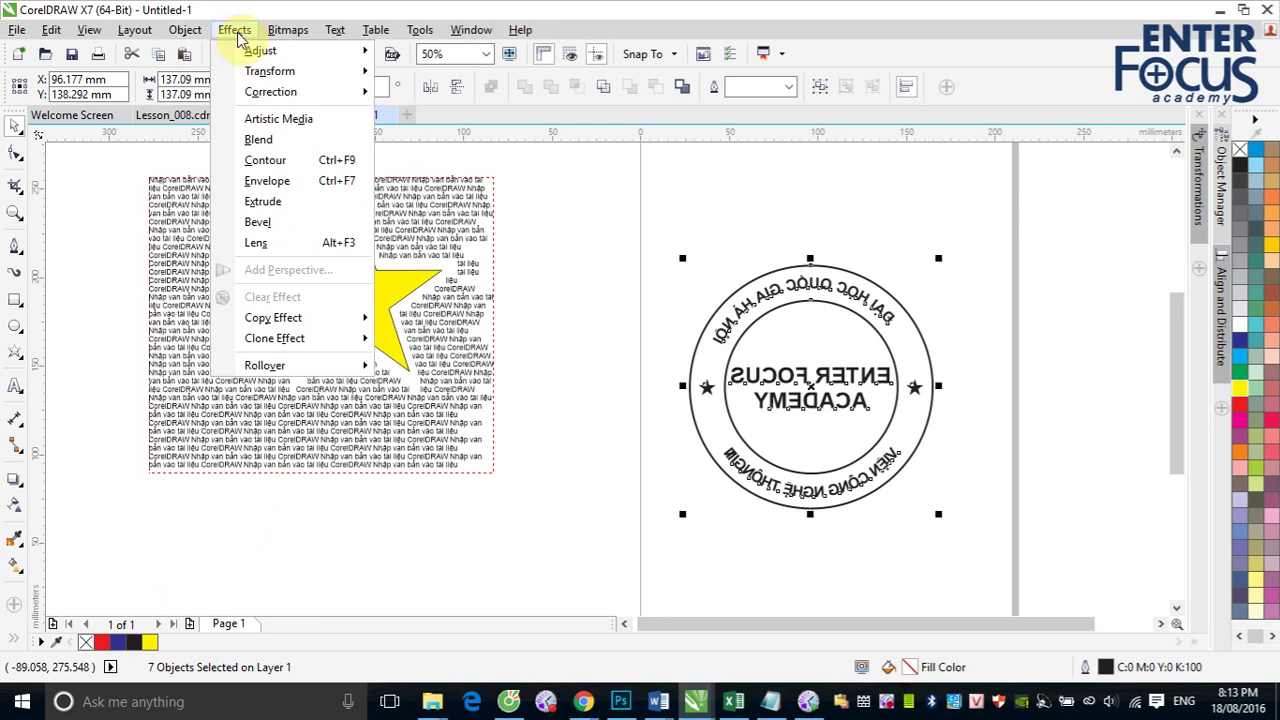
mouse_move(276, 38)
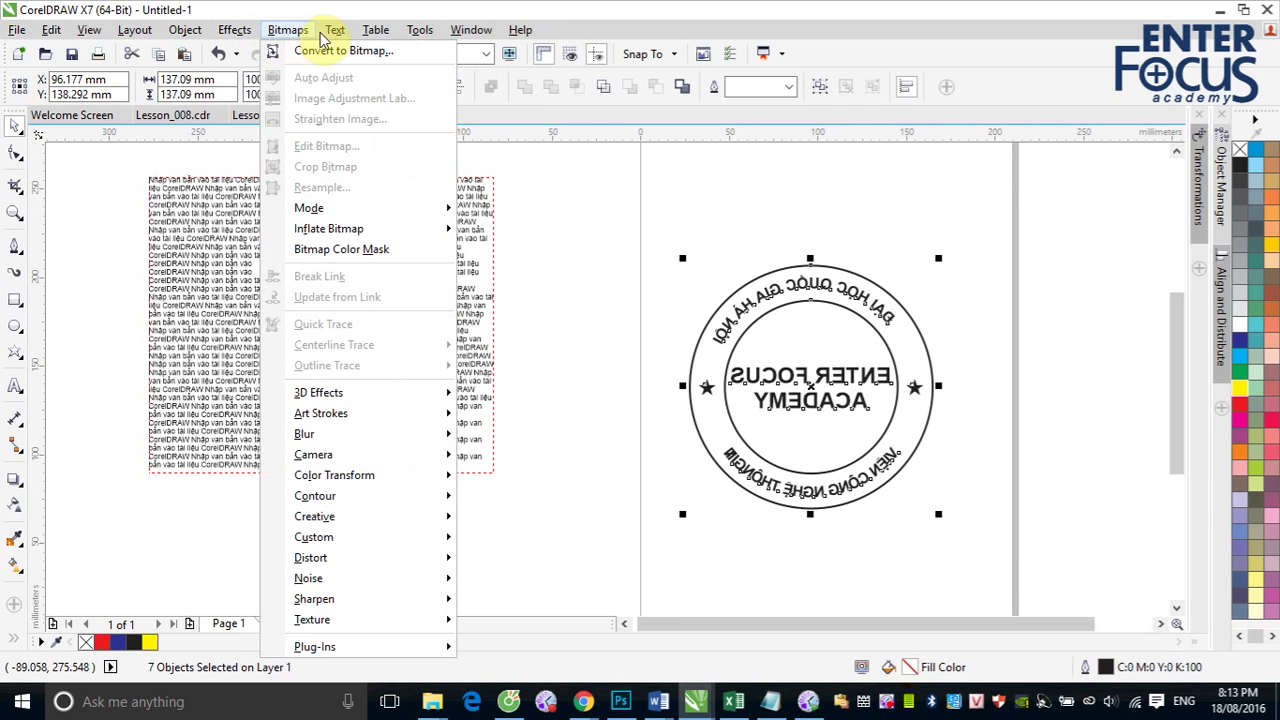
mouse_move(335, 40)
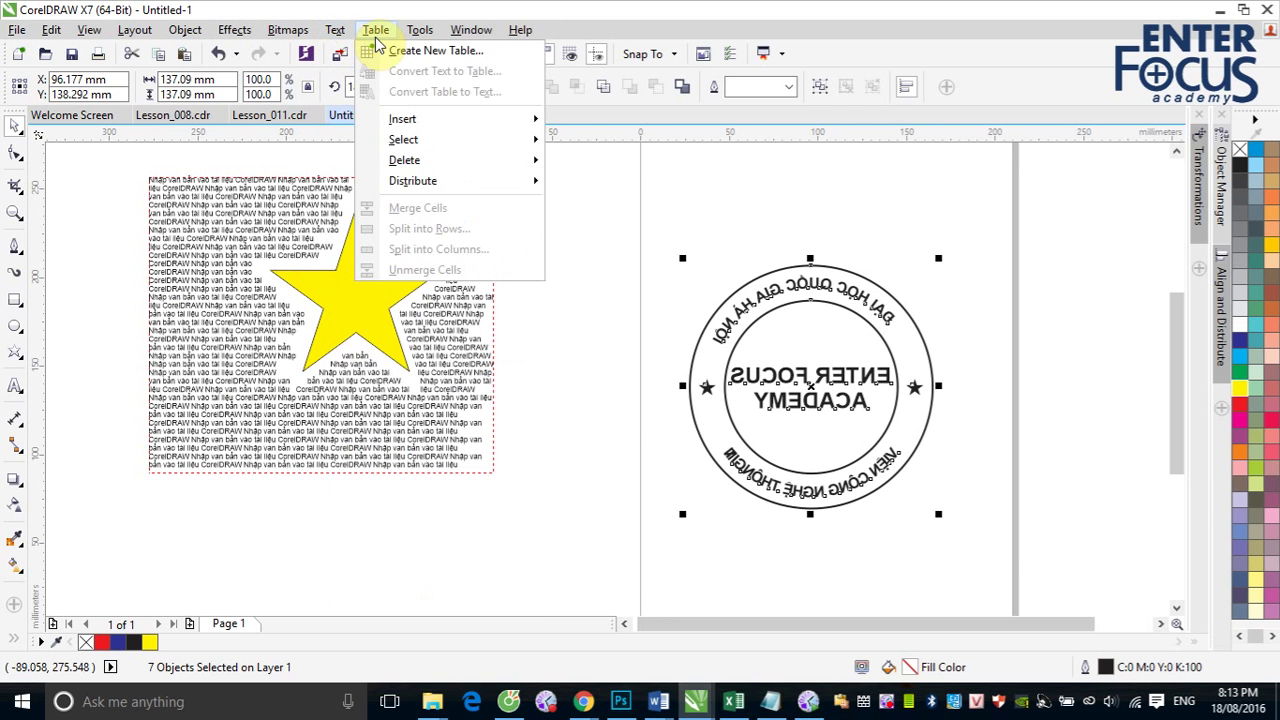
mouse_move(421, 40)
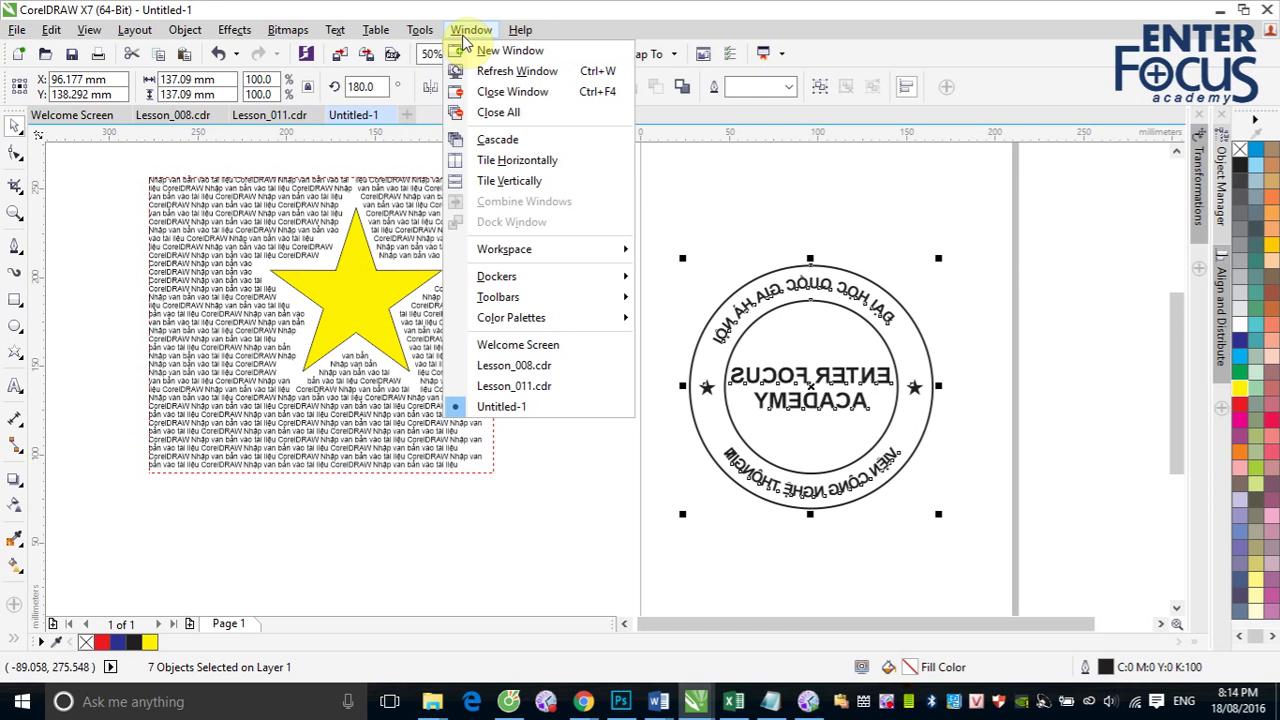
mouse_move(520, 32)
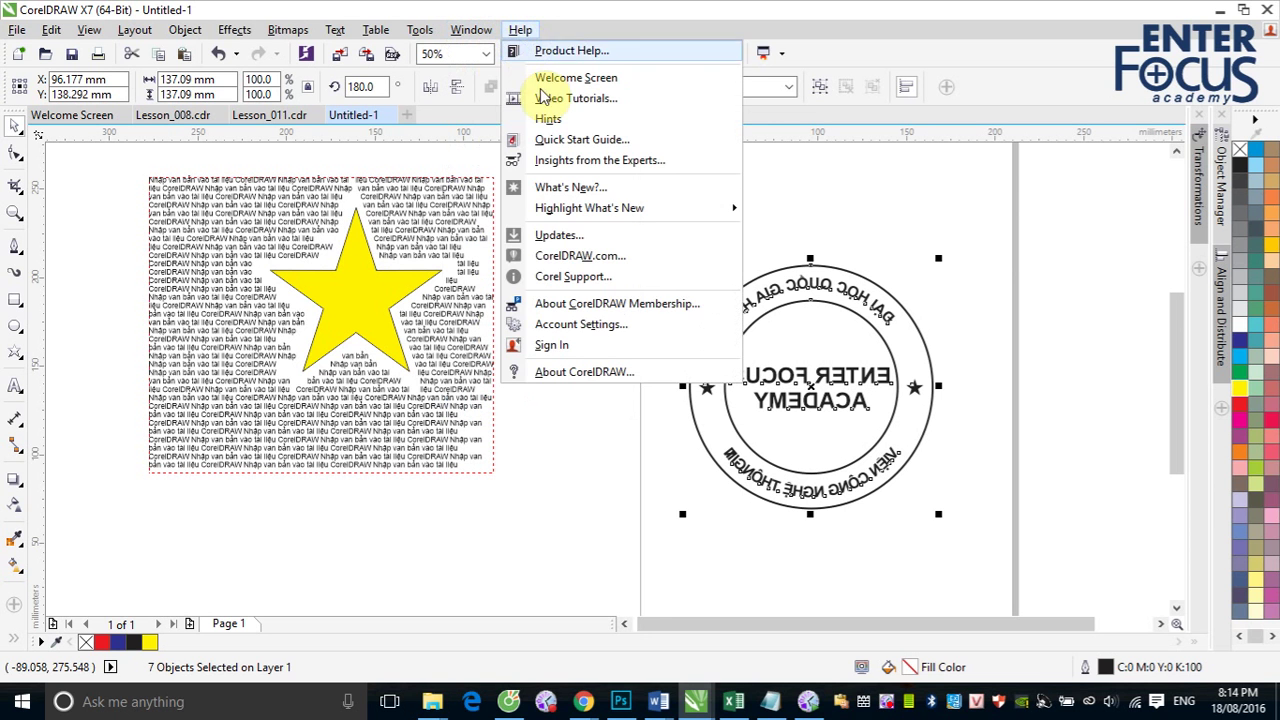
click(971, 243)
drag(694, 262, 668, 272)
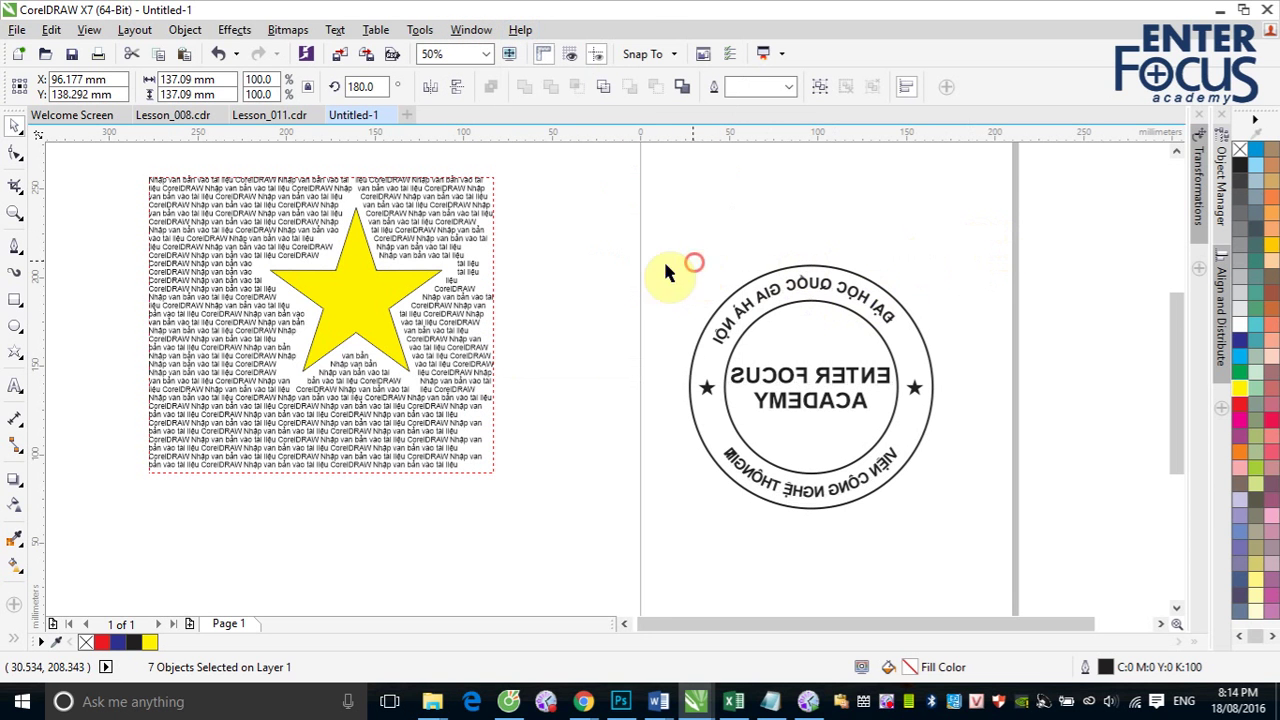
Nudge the ENTER FOCUS ACADEMY text slightly down and to the right inside the stamp and group all seven stamp objects
click(768, 402)
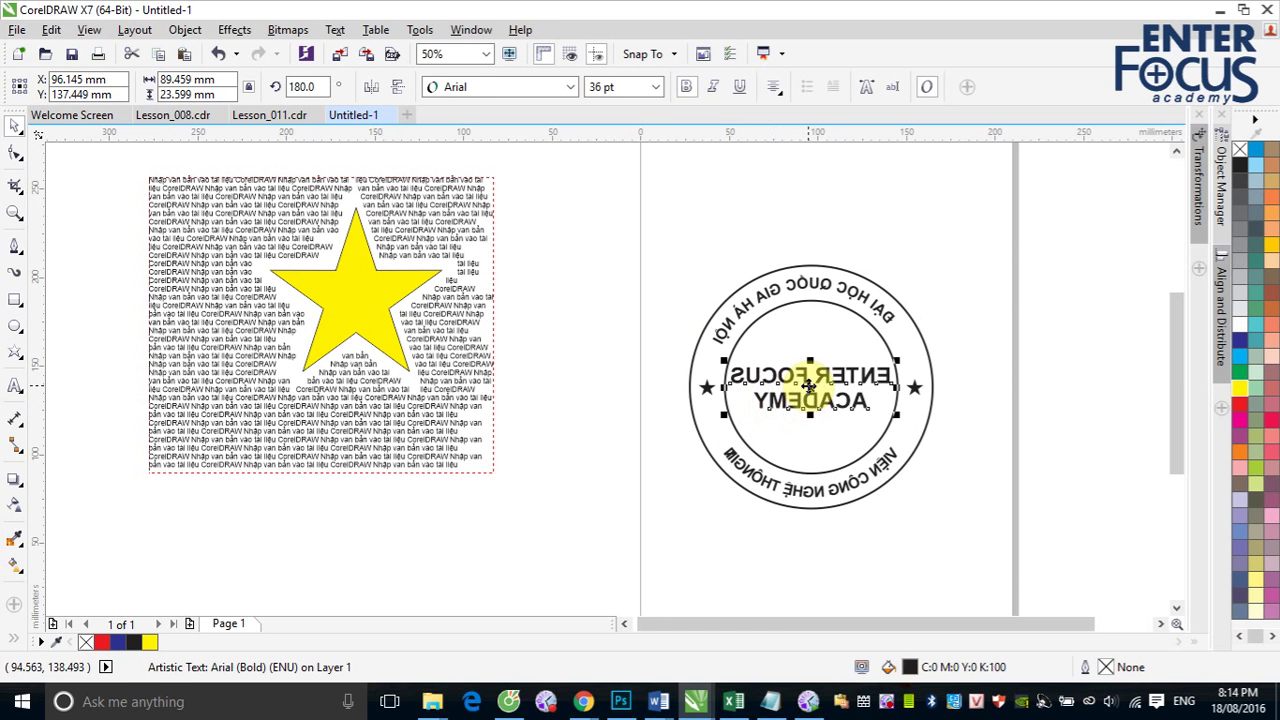
drag(809, 385, 811, 389)
click(740, 433)
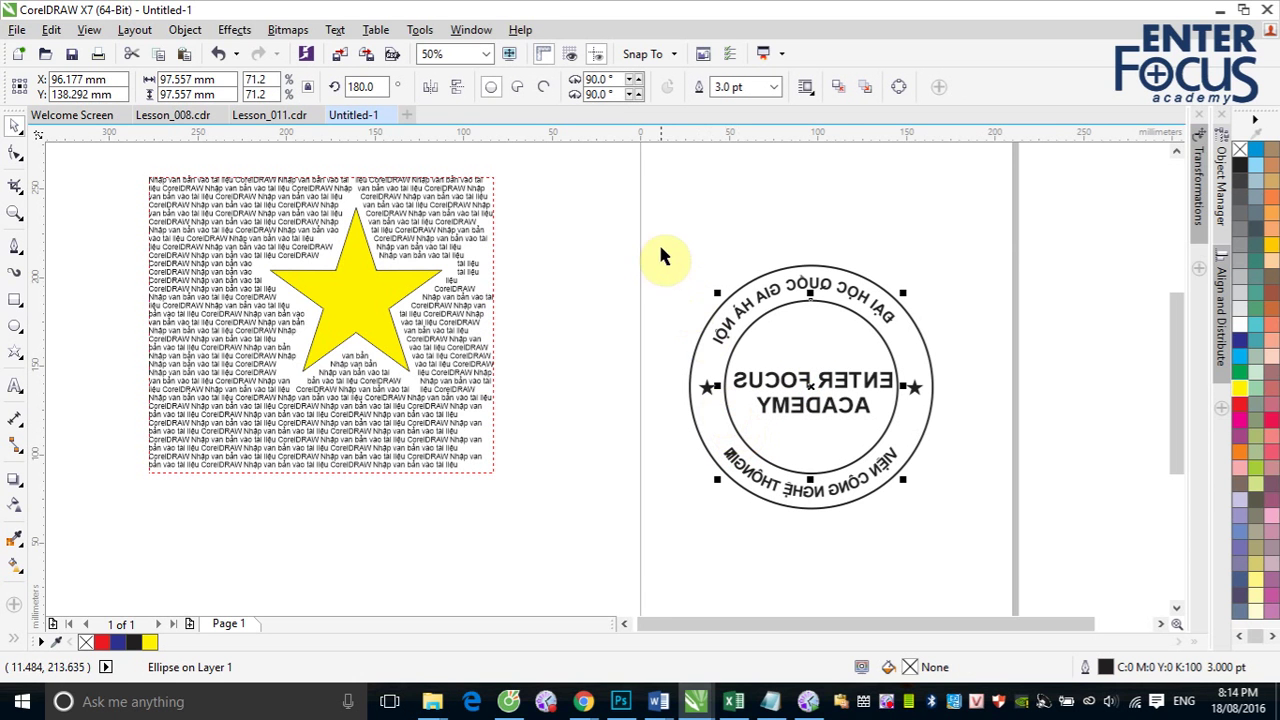
drag(655, 250, 979, 538)
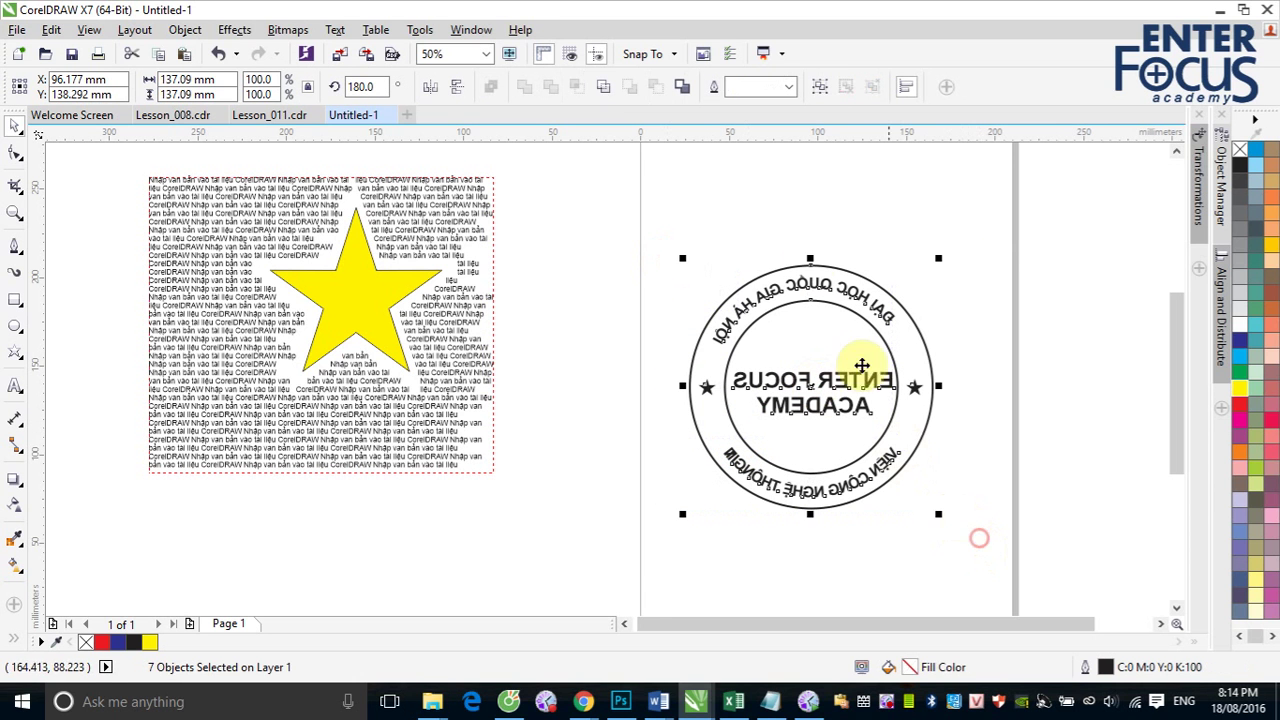
click(820, 85)
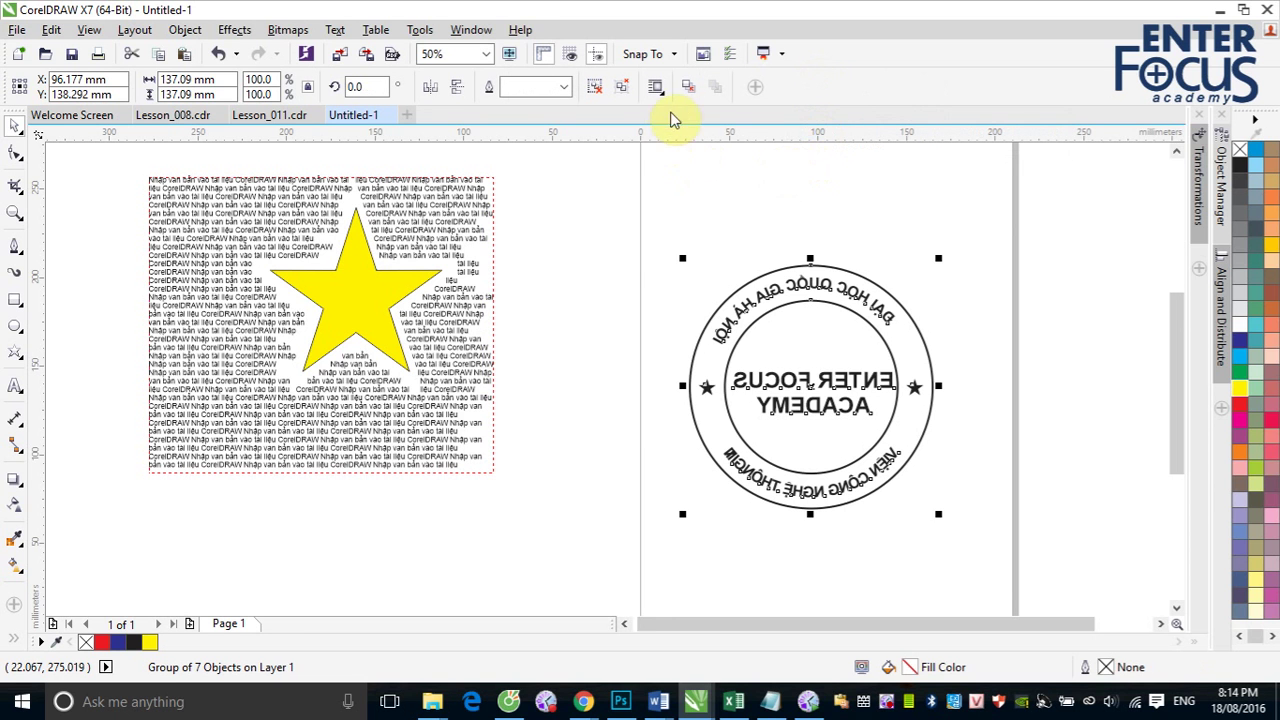
Apply the contour Straddle Text wrapping style to the stamp group and place it over the paragraph text's lower right edge
click(656, 87)
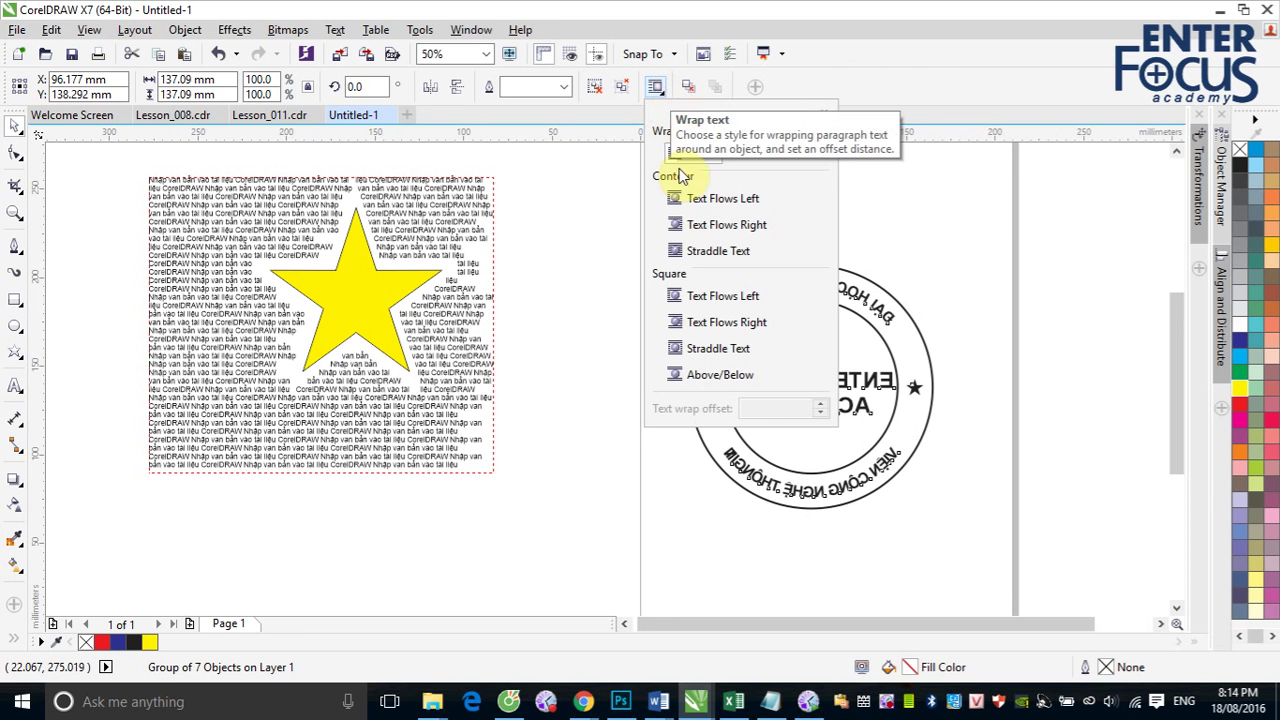
click(712, 251)
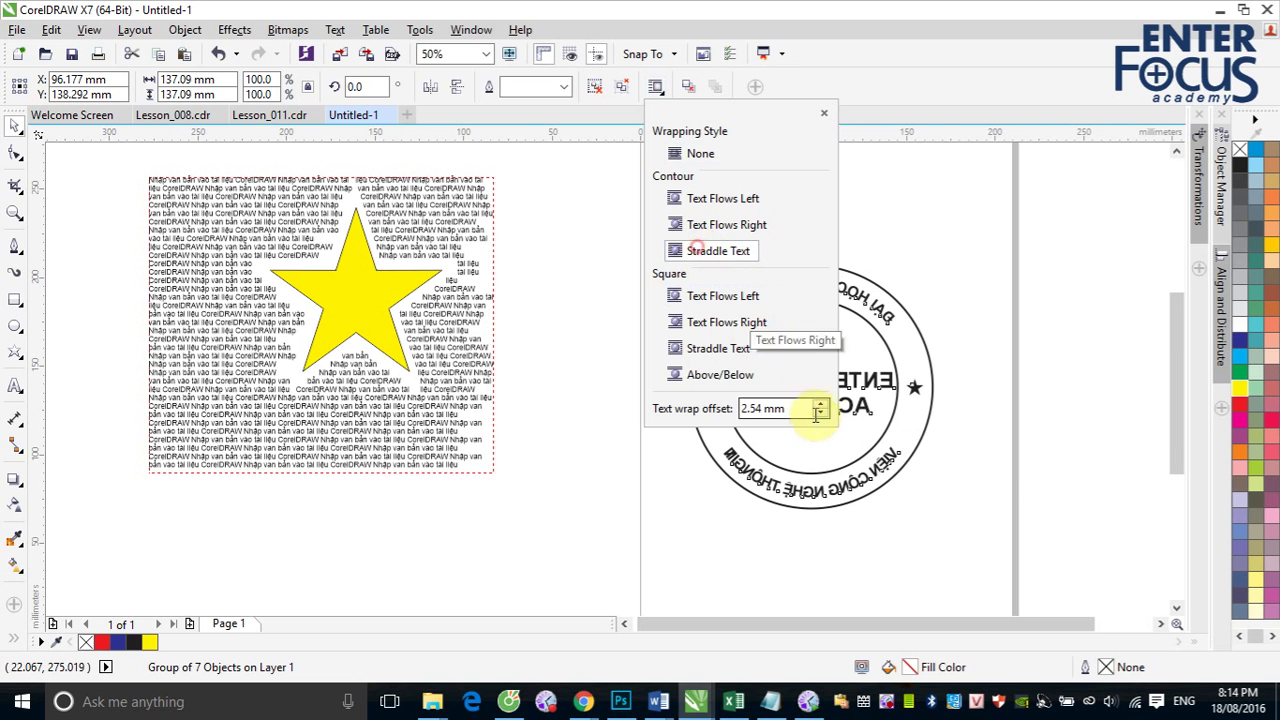
click(909, 286)
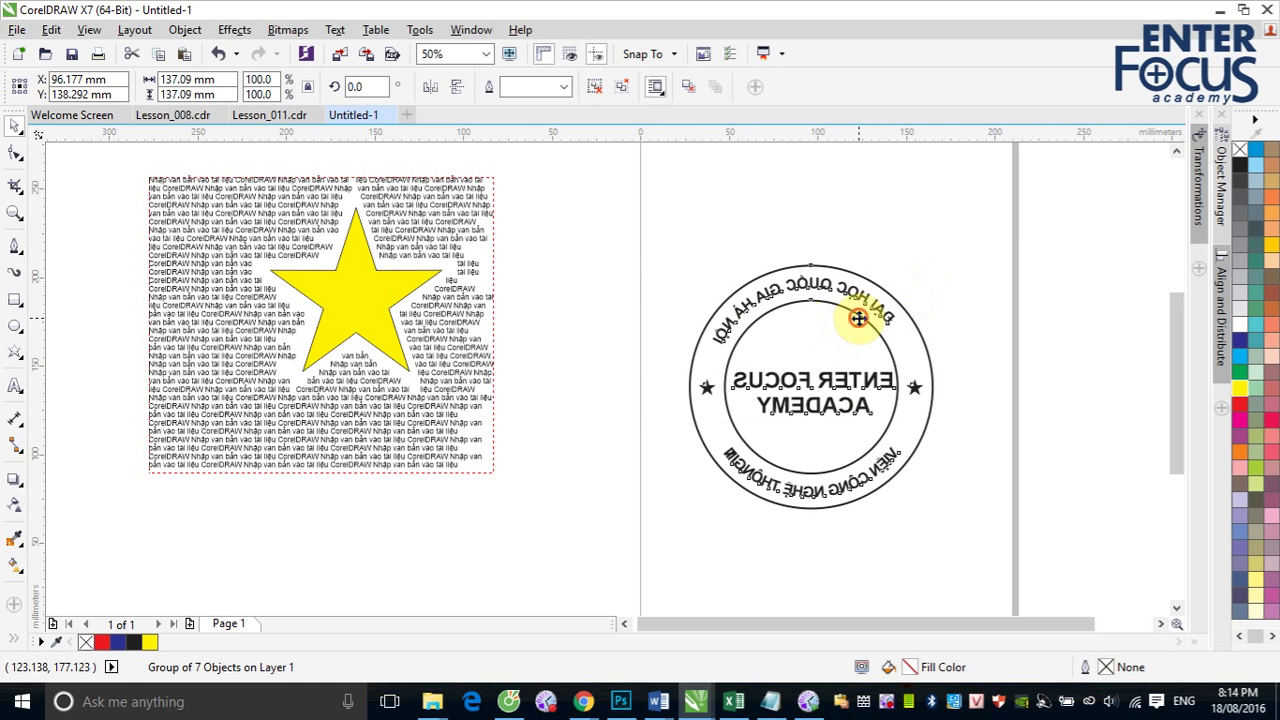
drag(846, 315, 622, 344)
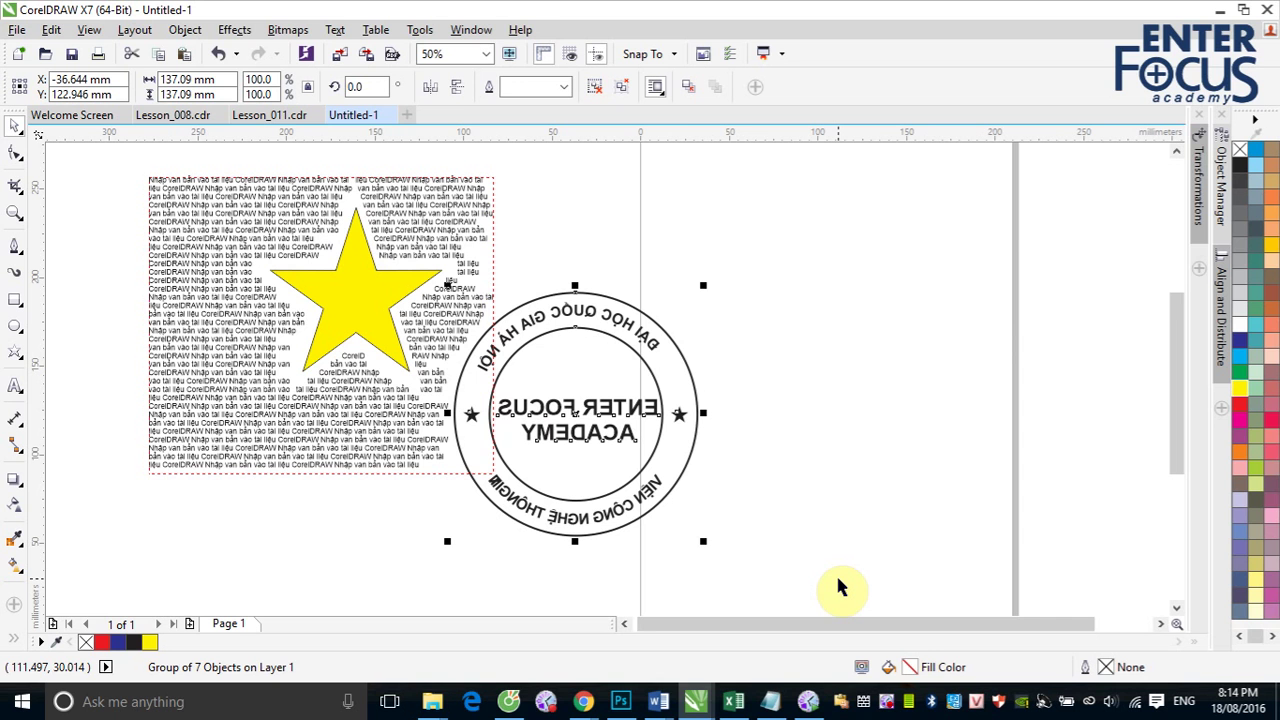
Set the stamp group's wrapping style to None and move it clear of the paragraph text, back onto the page
click(660, 89)
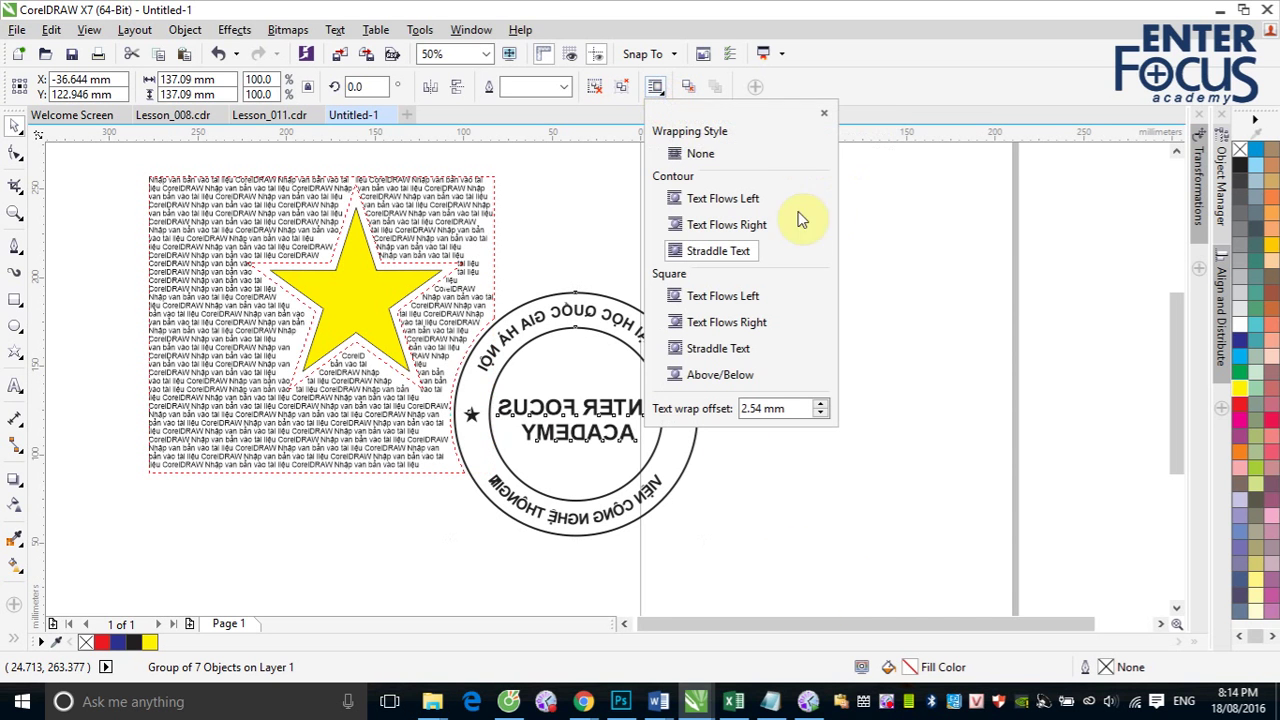
click(701, 156)
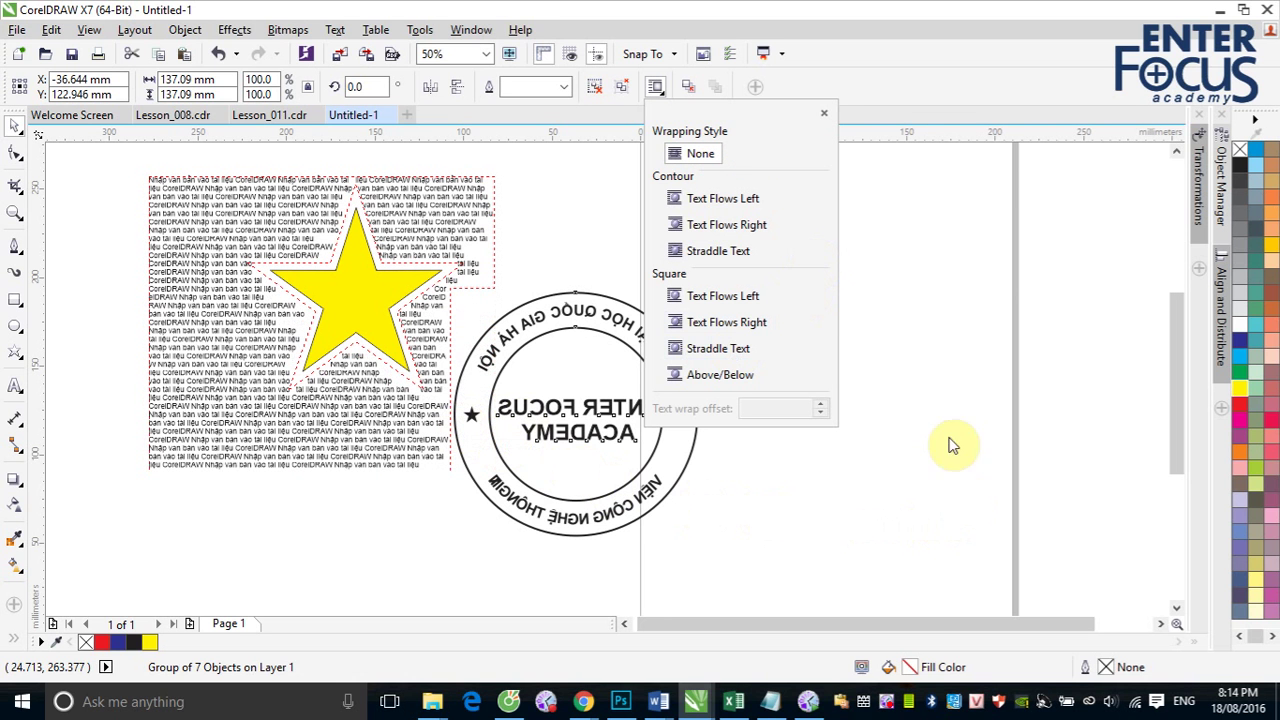
click(928, 430)
click(632, 412)
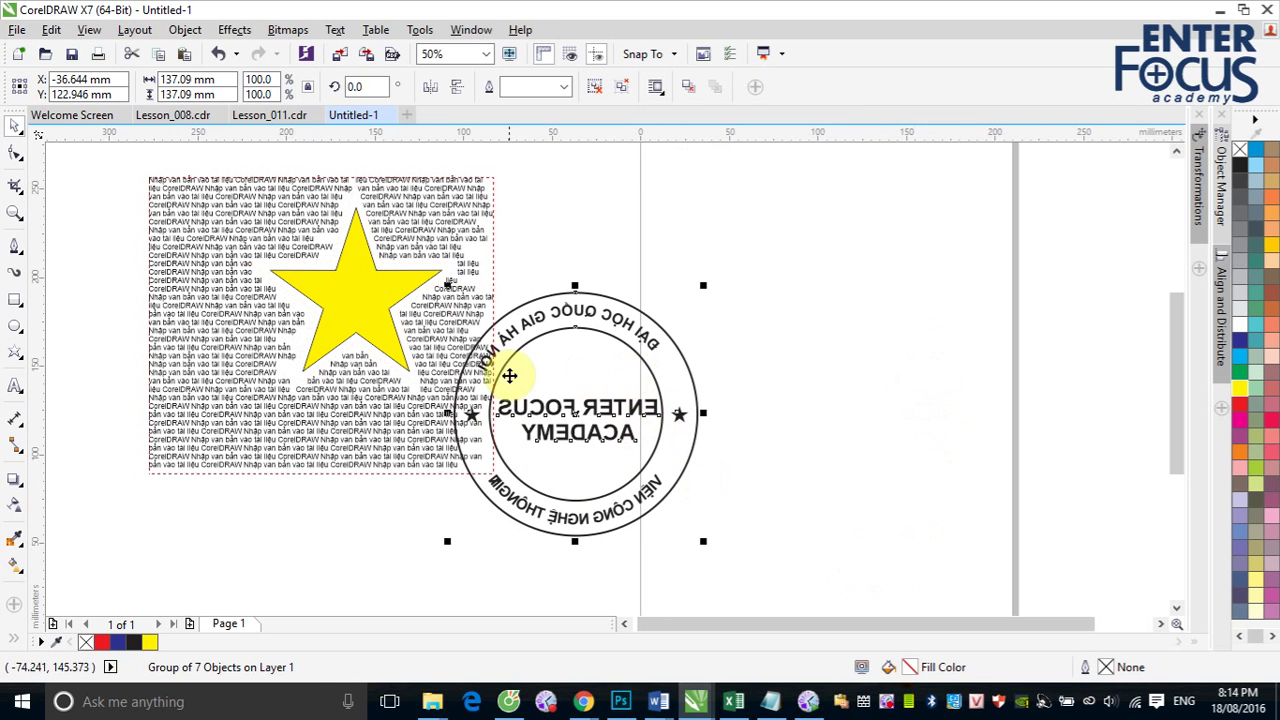
drag(640, 357, 919, 391)
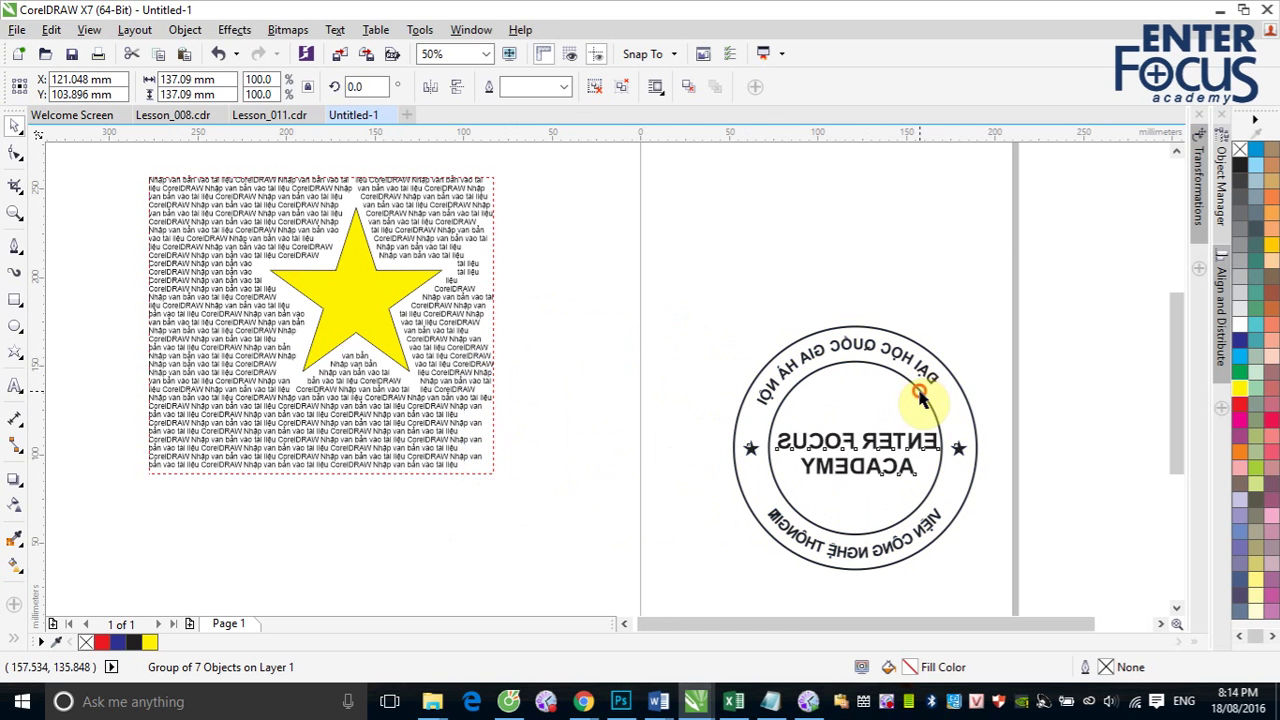